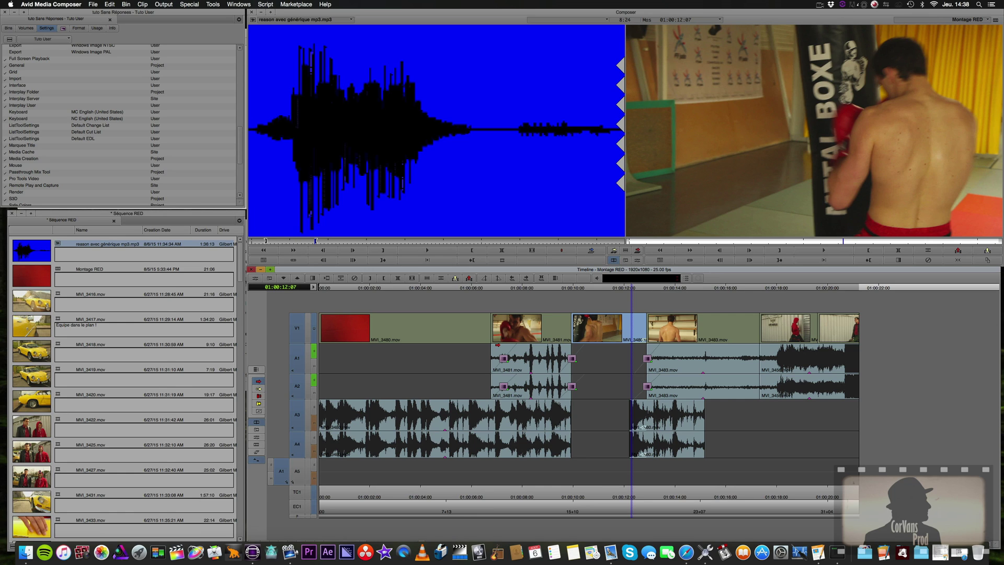
- Dismiss the logickeyboard.com browser window and switch back to Avid Media Composer with the project's user settings list in view
scroll(120, 126, "up", 3)
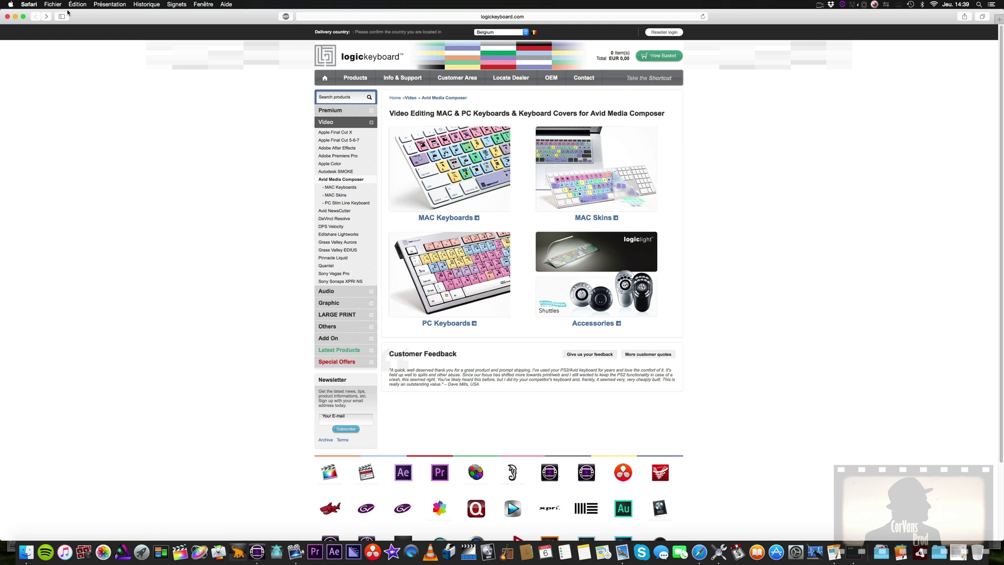
left_click(16, 16)
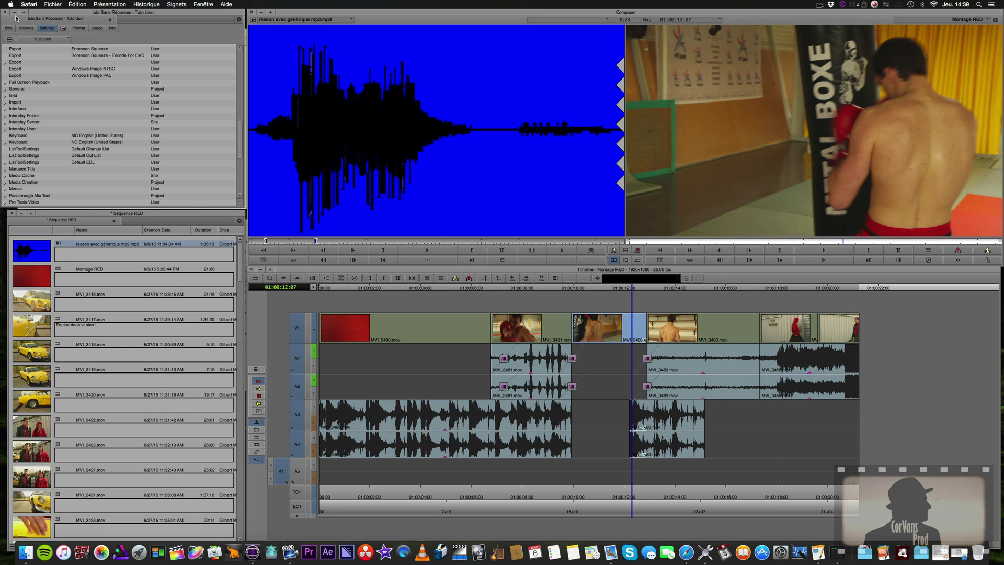
left_click(199, 11)
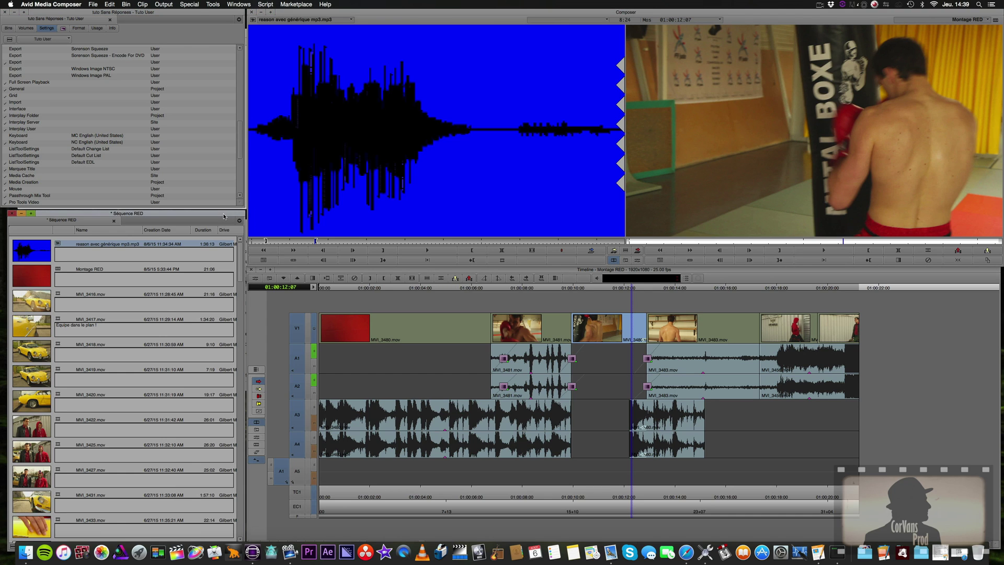
left_click(341, 270)
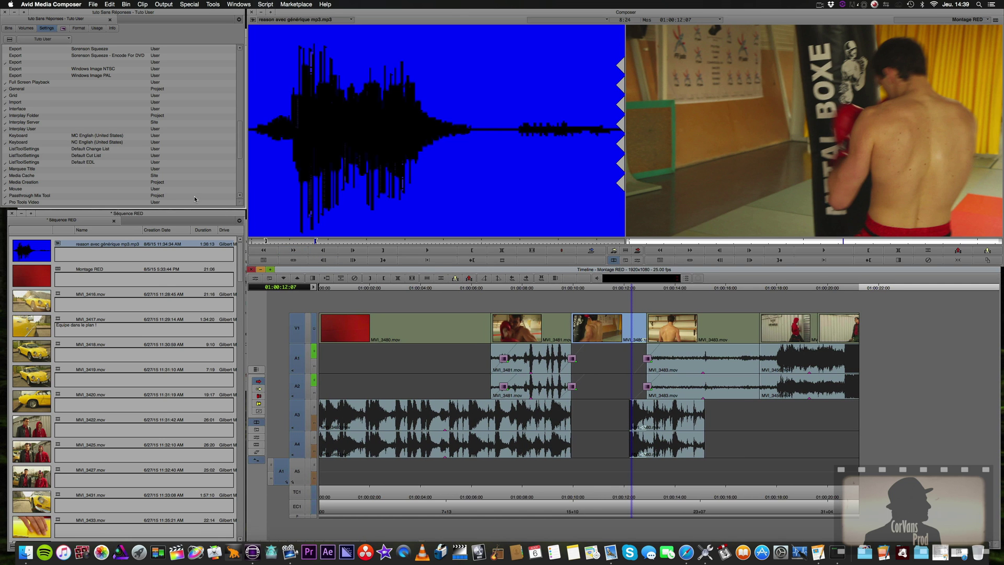
- Examine the NC English (United States) and MC English (United States) keyboard layouts one after the other, closing each
double_click(8, 142)
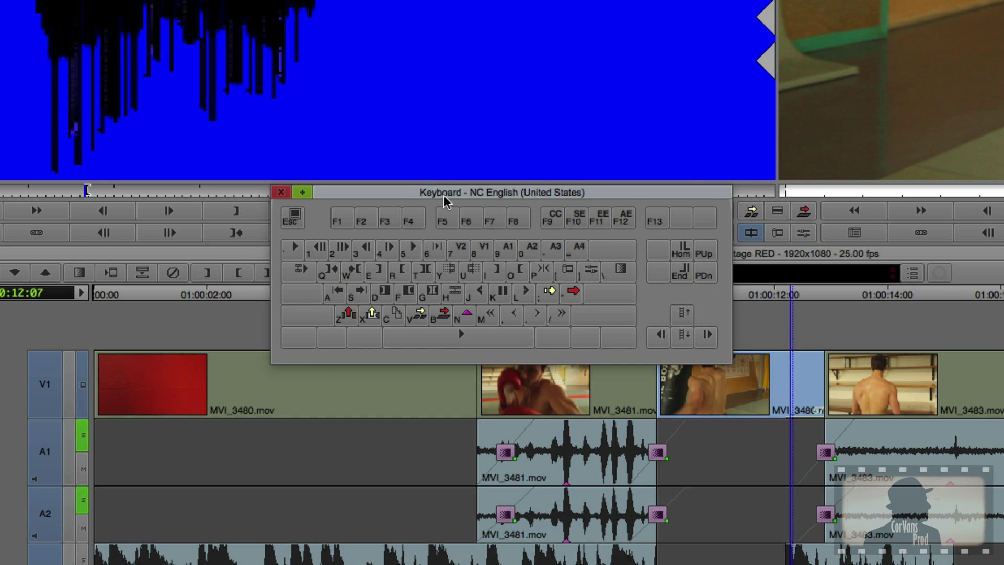
left_click_drag(445, 195, 395, 138)
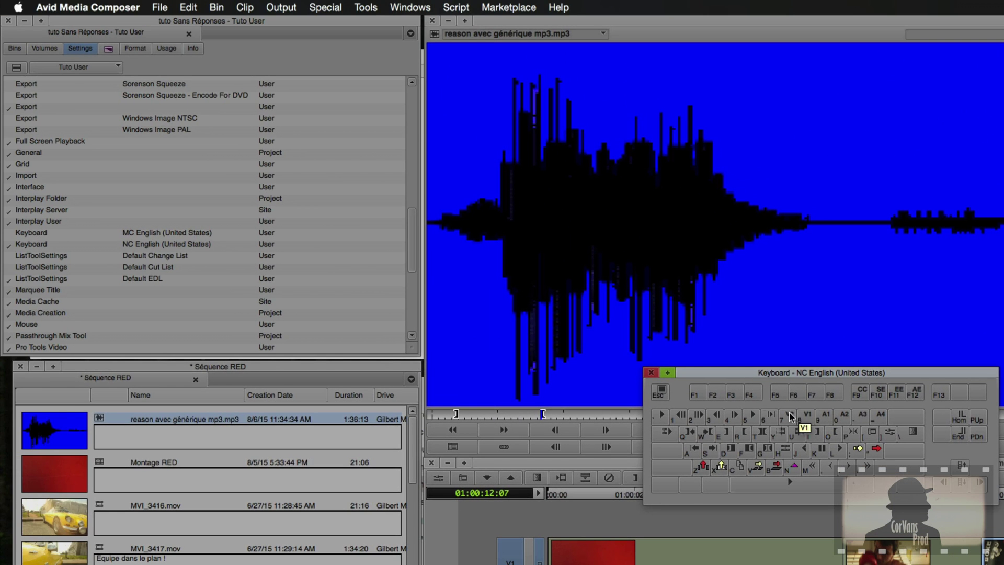
left_click(651, 372)
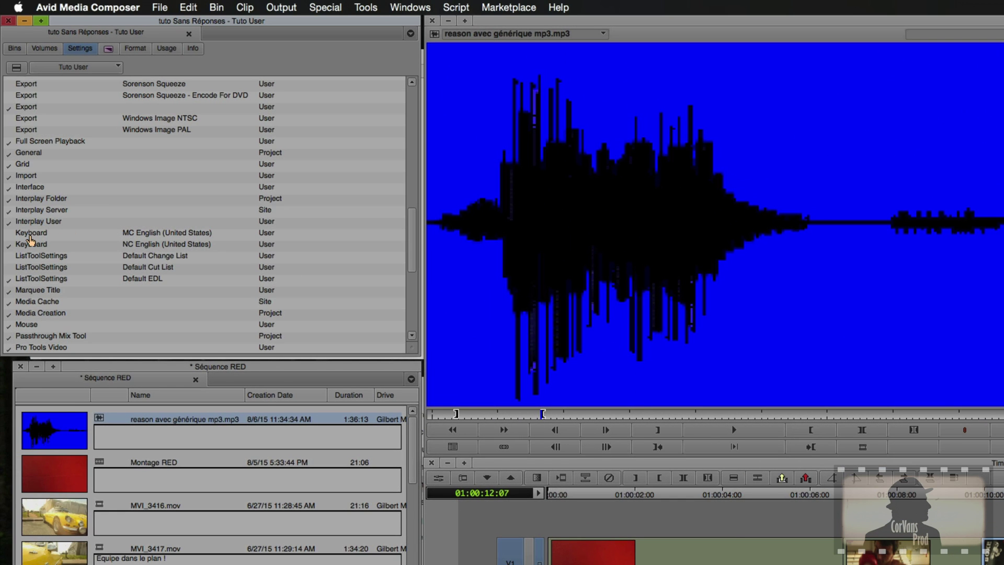
double_click(42, 234)
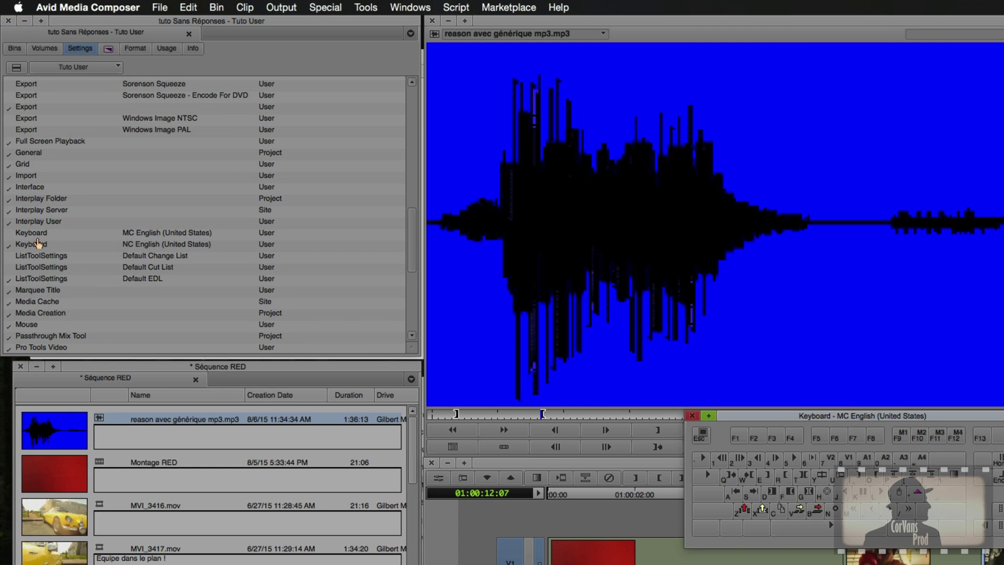
left_click(692, 415)
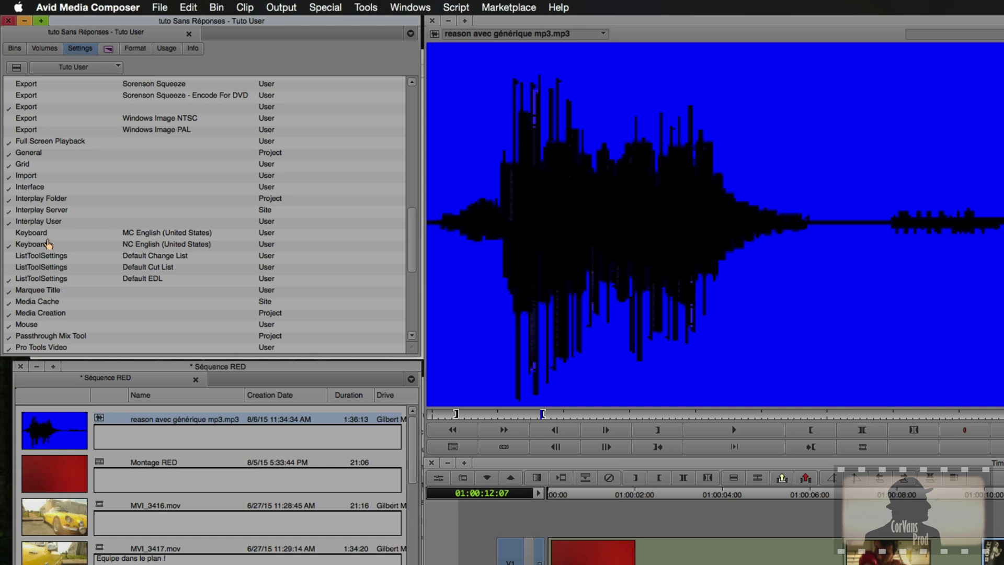
- Duplicate the MC English (United States) keyboard setting and delete the original
key("super+d")
left_click(35, 235)
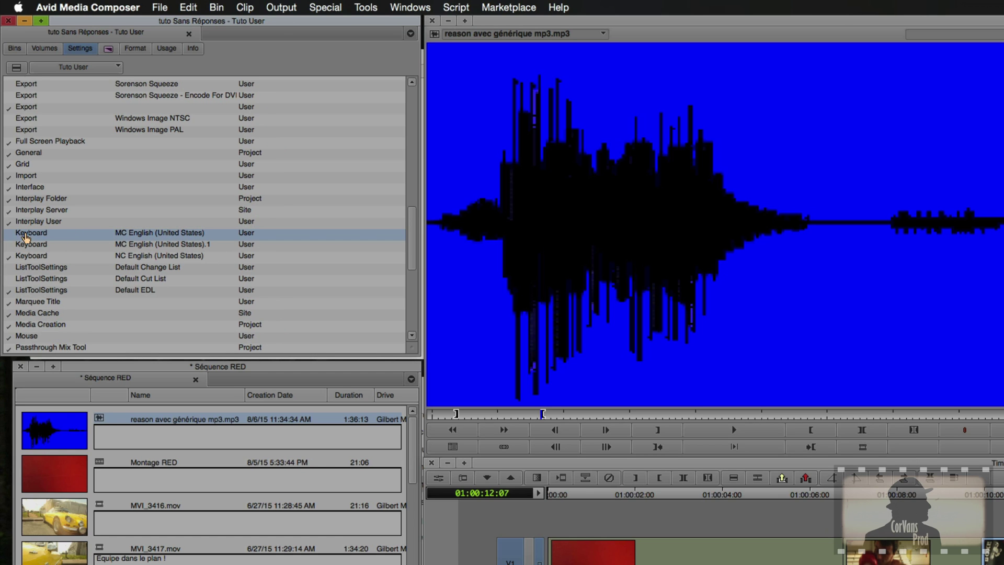
key("Delete")
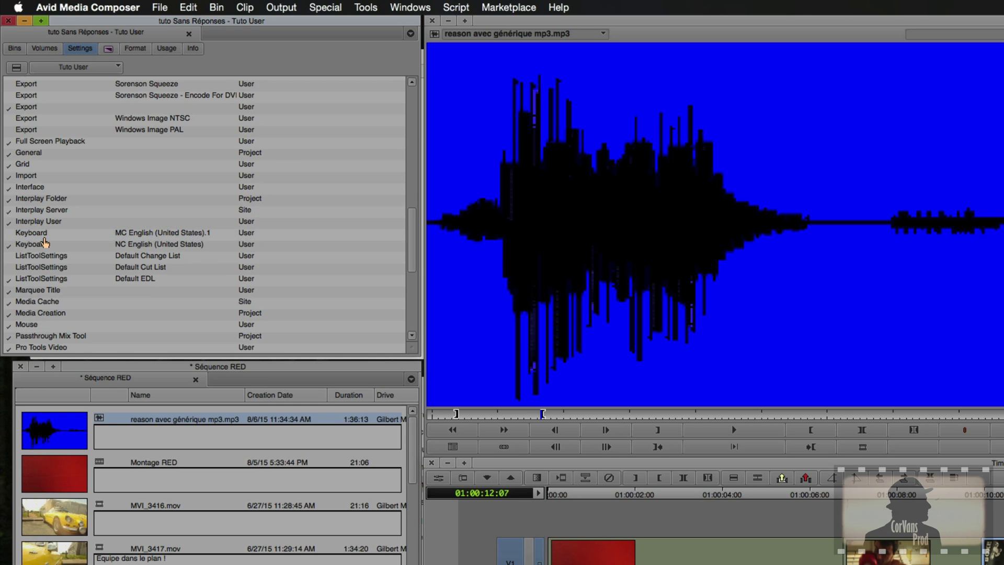
- Toggle the active keyboard between the two settings, keep NC English (United States) active, and delete MC English (United States).1
left_click(32, 234)
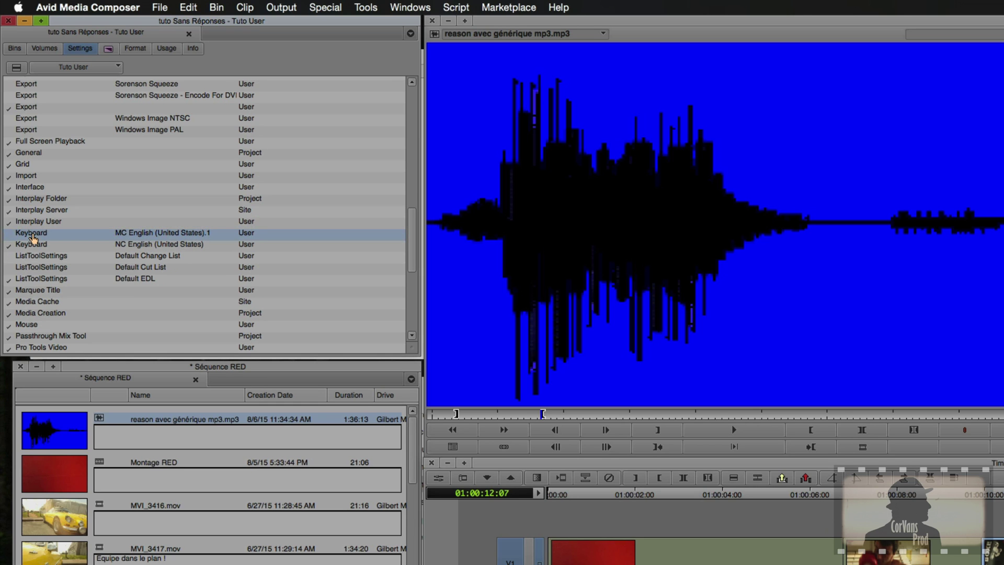
left_click(8, 236)
left_click(8, 244)
key("Delete")
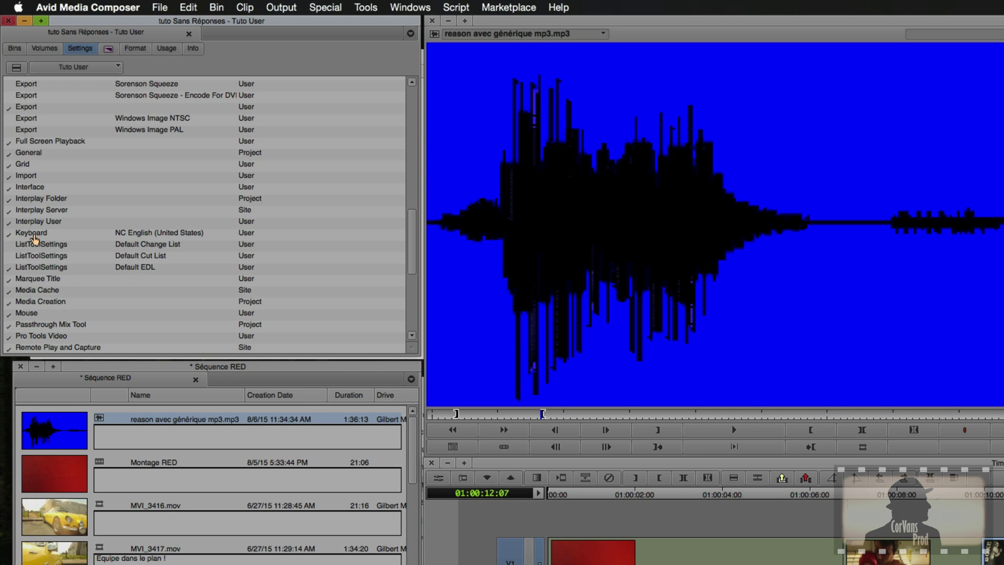
- Open and duplicate the NC English (United States) keyboard setting, and place the Command Palette above the copy's layout
double_click(31, 233)
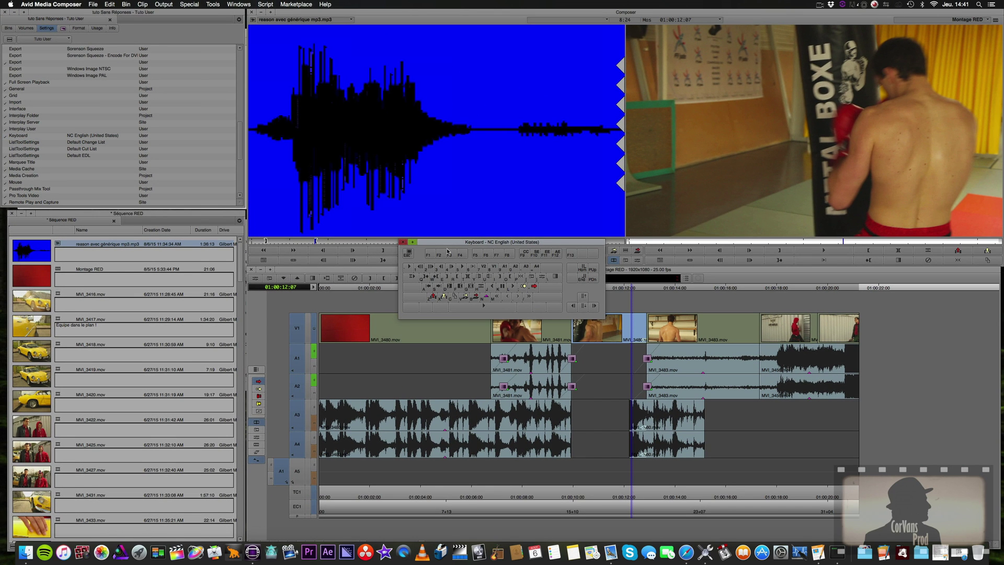
left_click(213, 4)
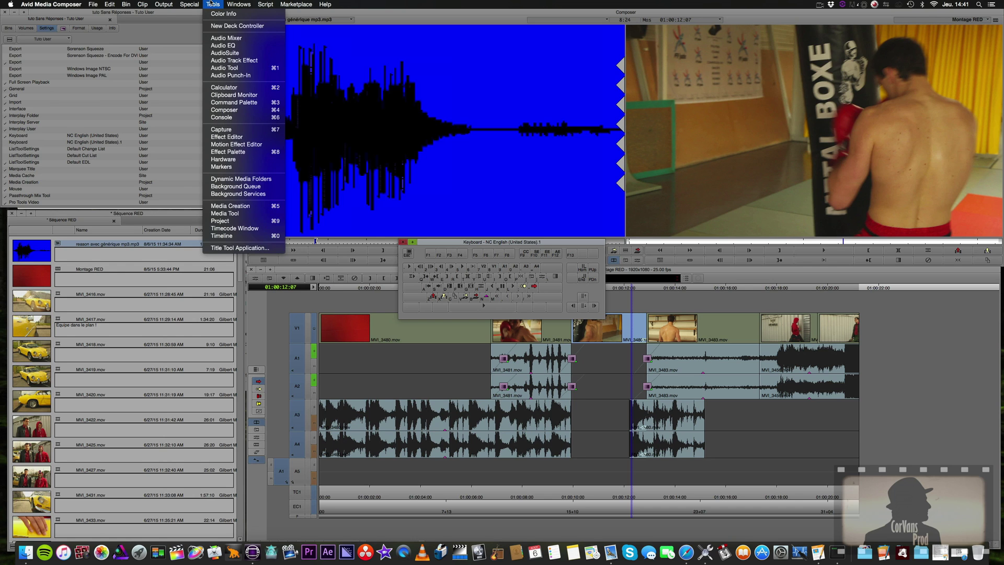
left_click(244, 103)
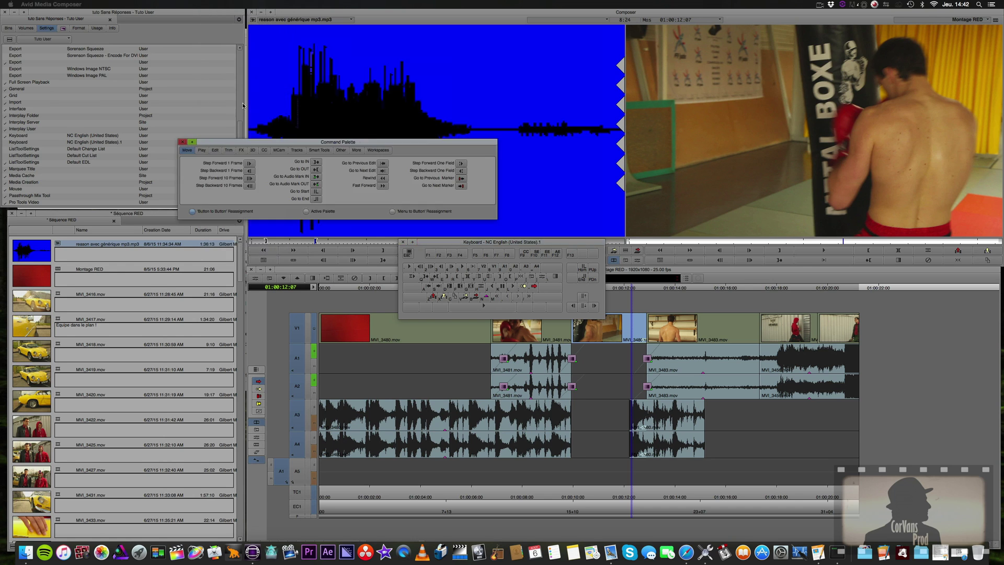
left_click_drag(316, 144, 446, 98)
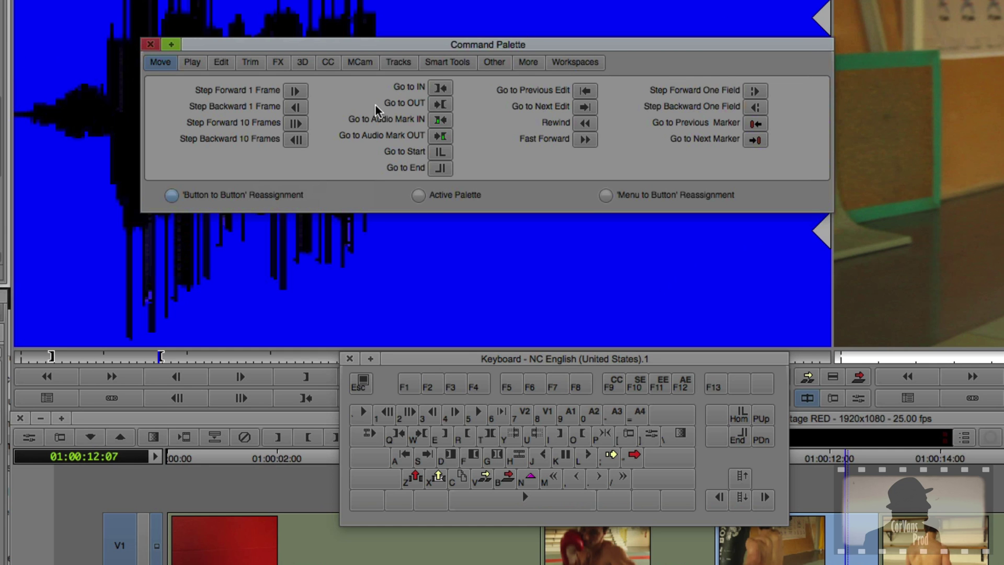
- Using 'Button to Button' reassignment, assign the Oval Tool to F1 and the Curve Tool to F2 in the copied keyboard layout
left_click(190, 63)
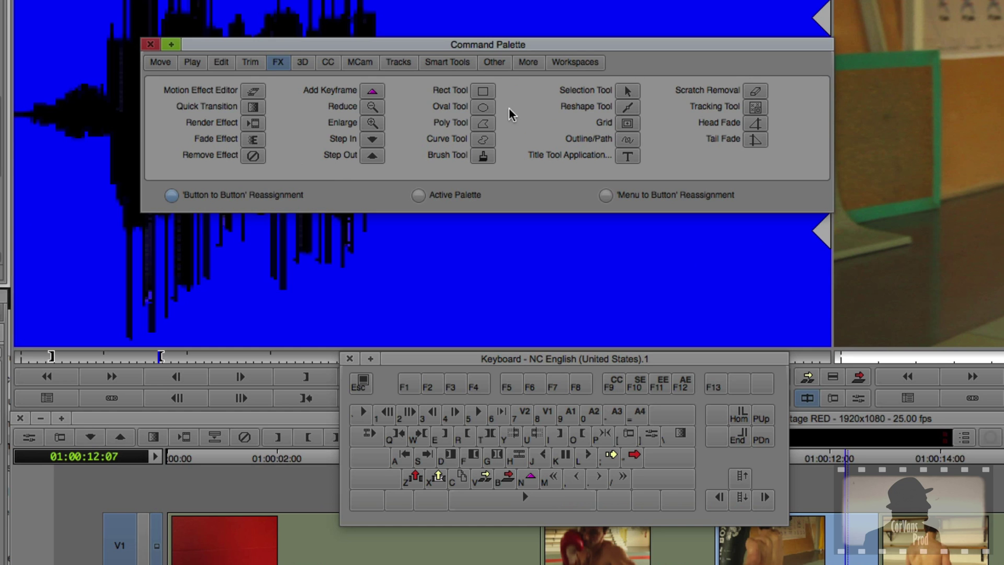
left_click_drag(486, 95, 476, 107)
left_click(577, 465)
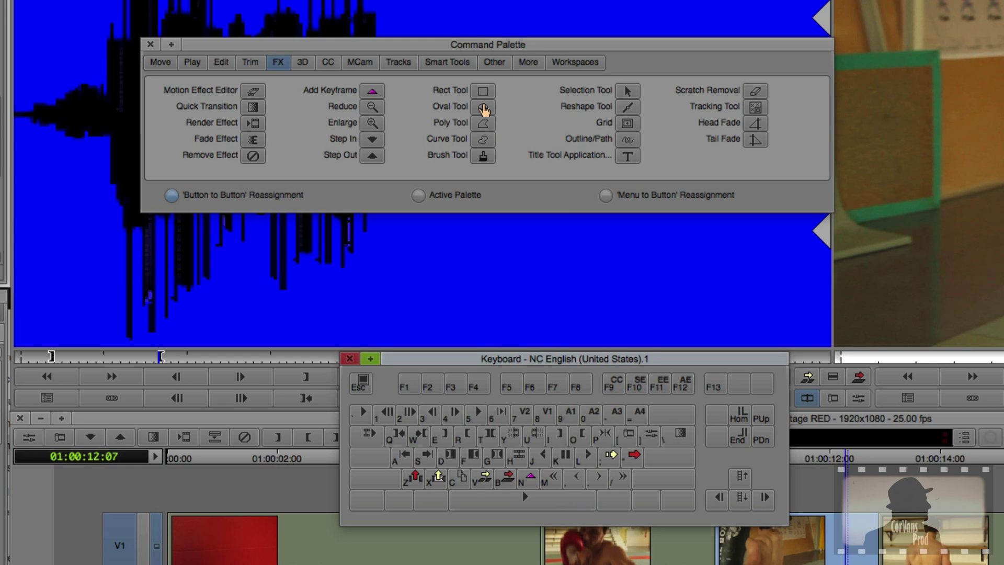
left_click(460, 91)
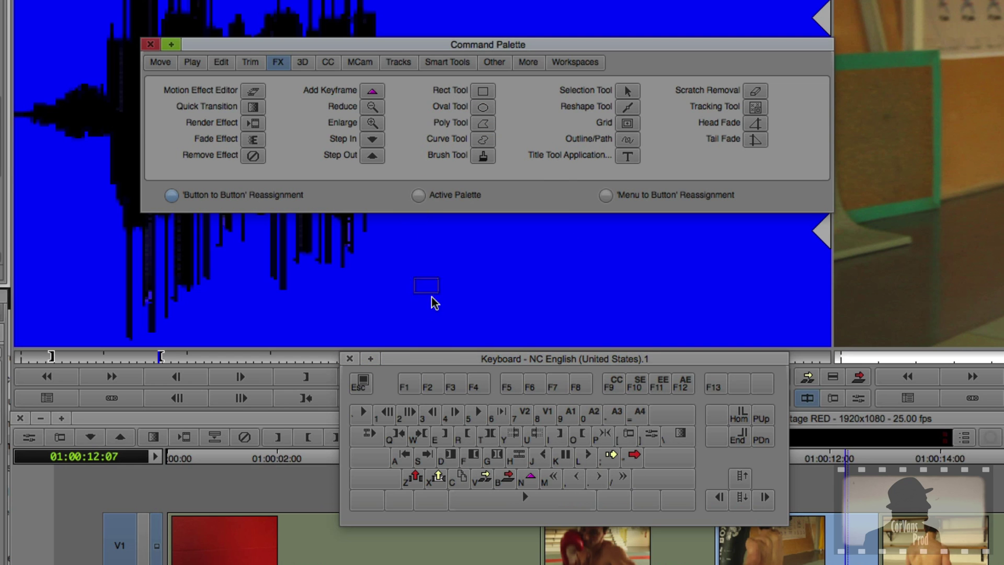
left_click(413, 386)
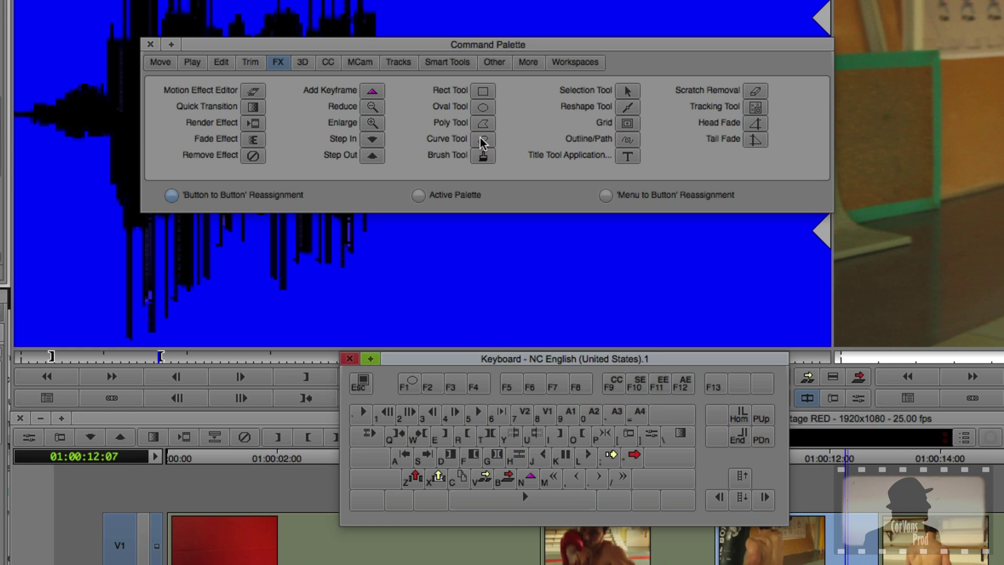
left_click_drag(481, 141, 427, 385)
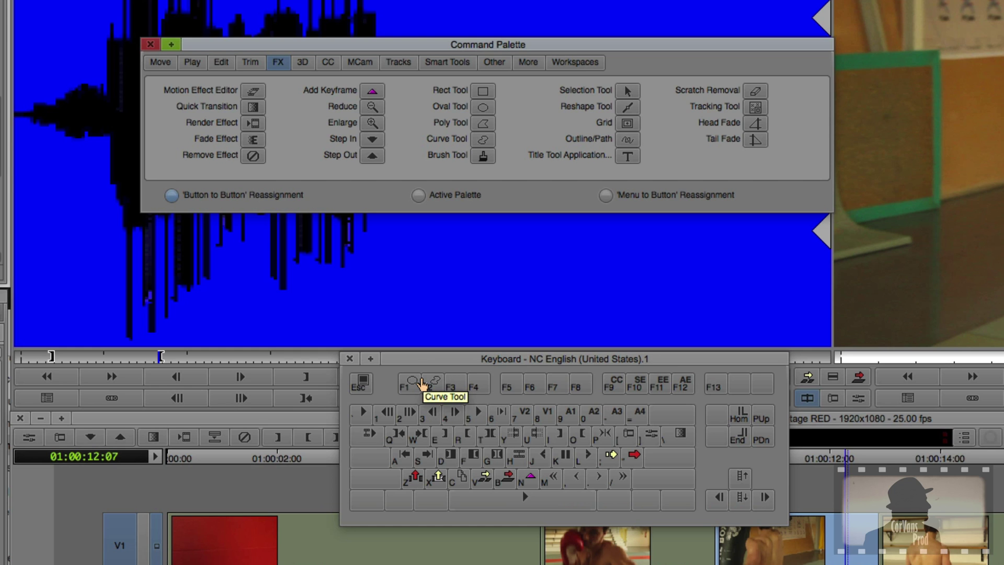
left_click(422, 384)
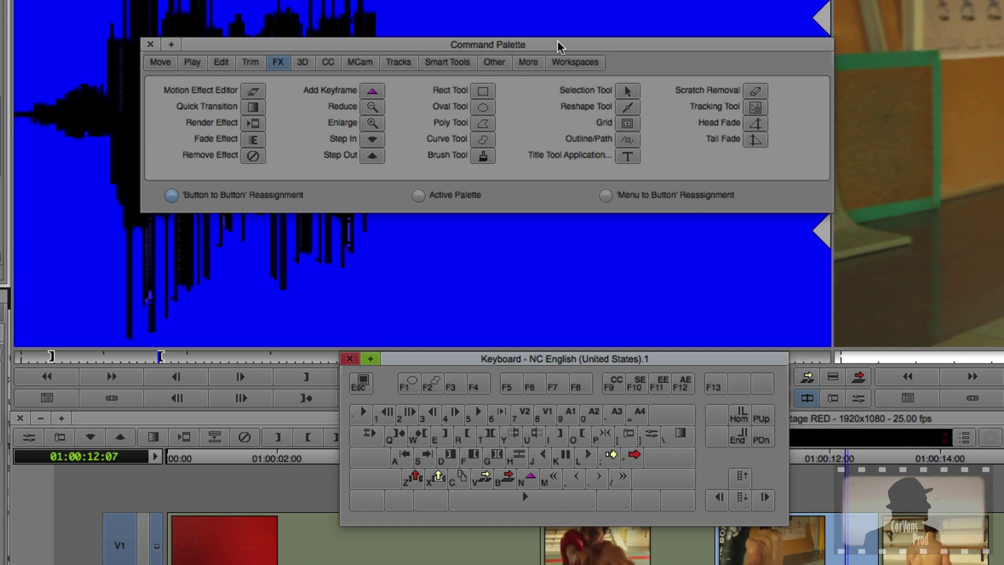
- Clear the backslash key with the Blank command and assign Quick Transition to the = key
left_click(507, 63)
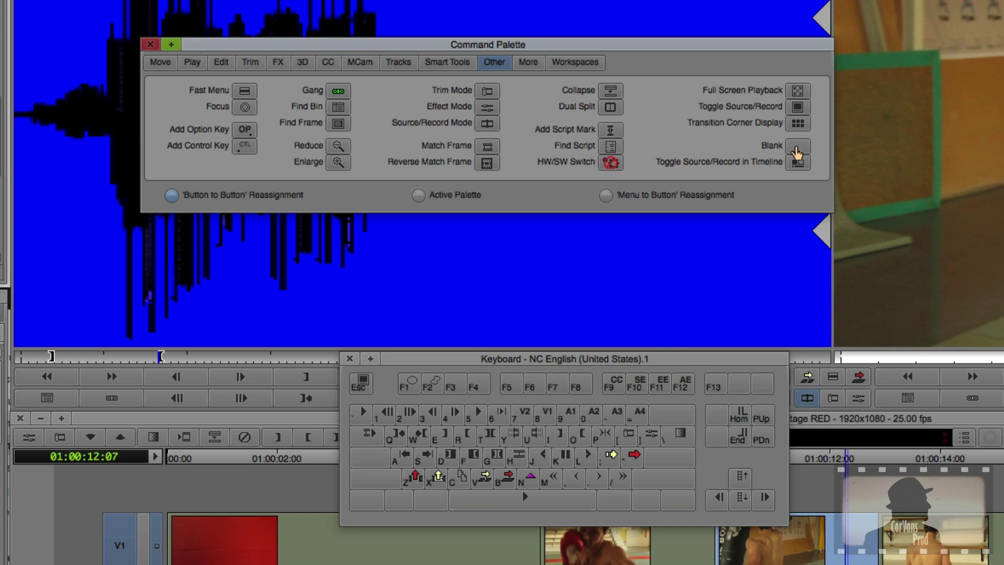
left_click_drag(793, 157, 678, 438)
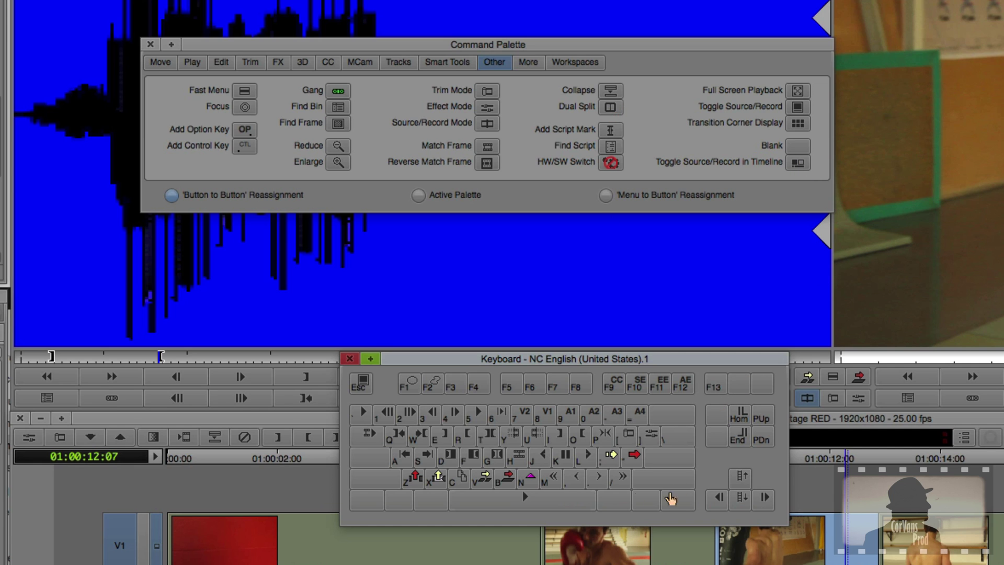
left_click(155, 64)
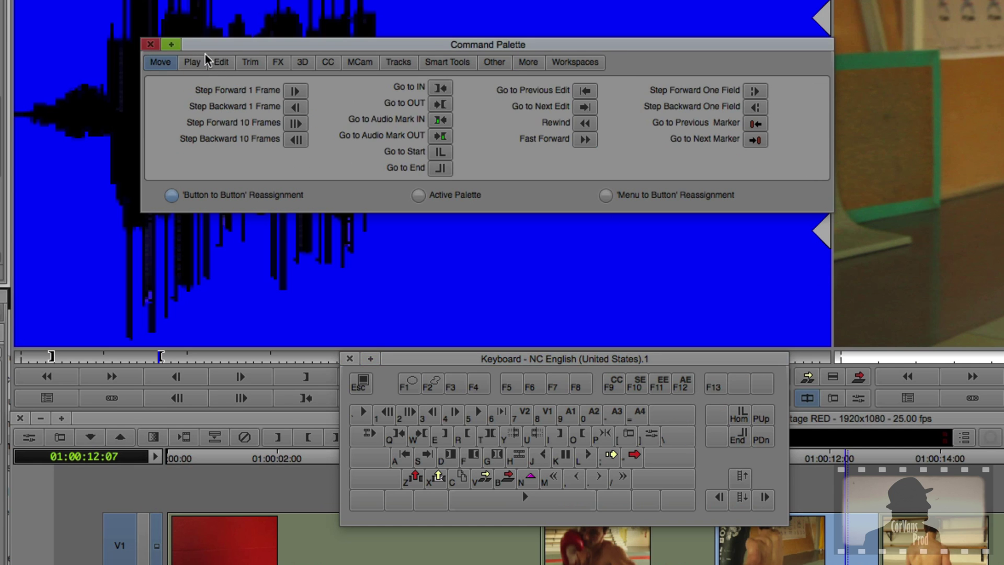
left_click(255, 64)
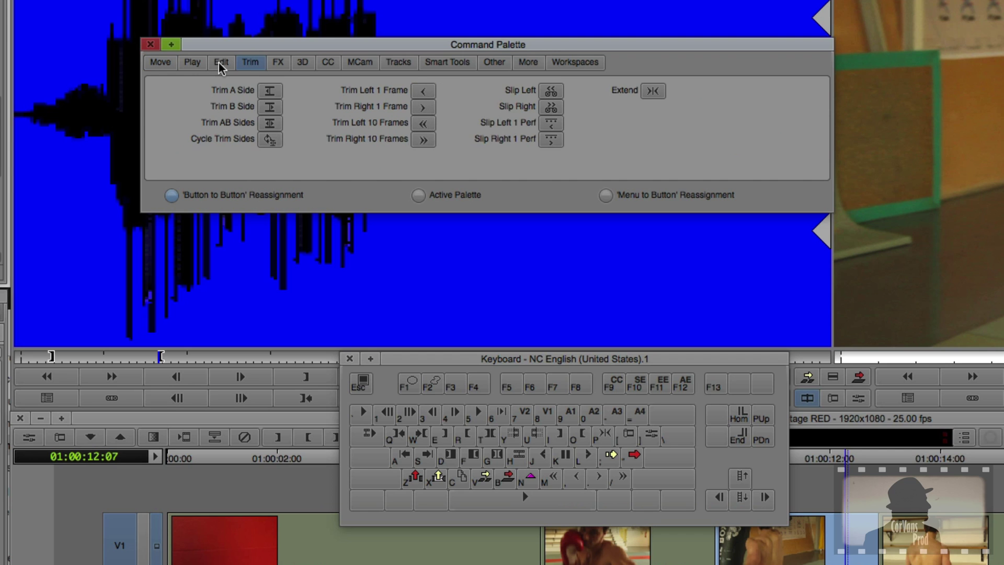
left_click(280, 64)
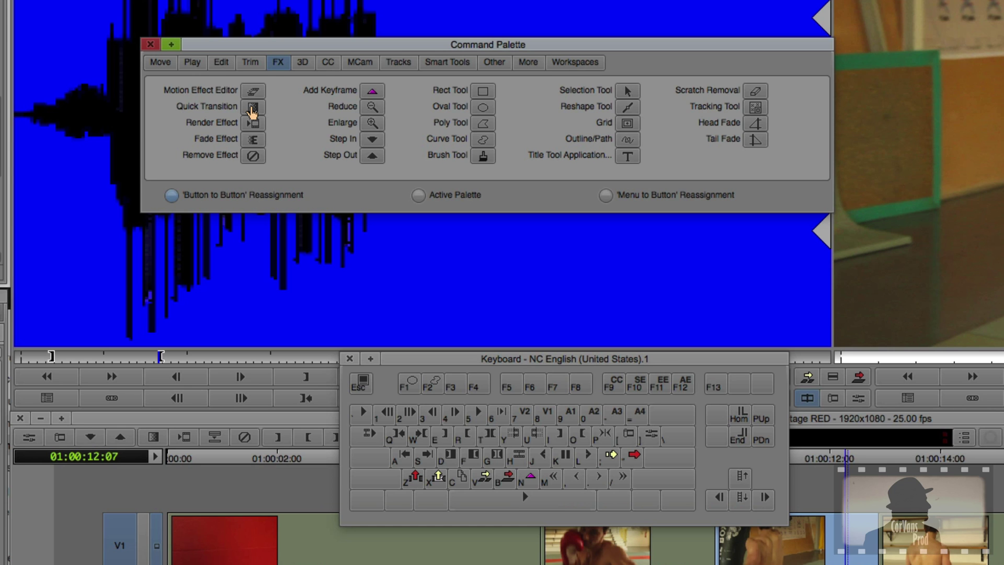
left_click_drag(252, 110, 639, 422)
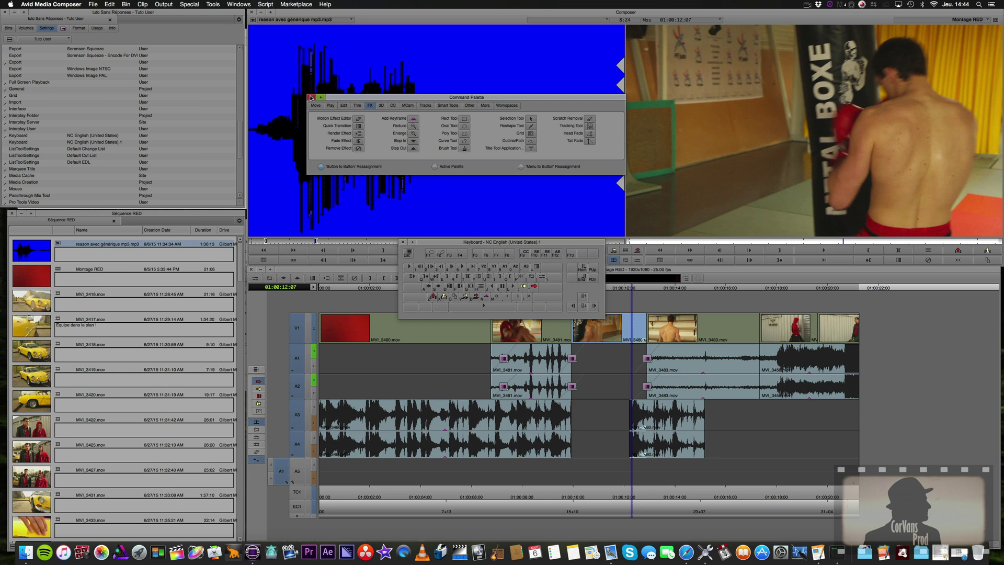
- Move the Command Palette and timeline windows aside, and open and close the NC English (United States).1 keyboard layout
left_click_drag(502, 100, 597, 142)
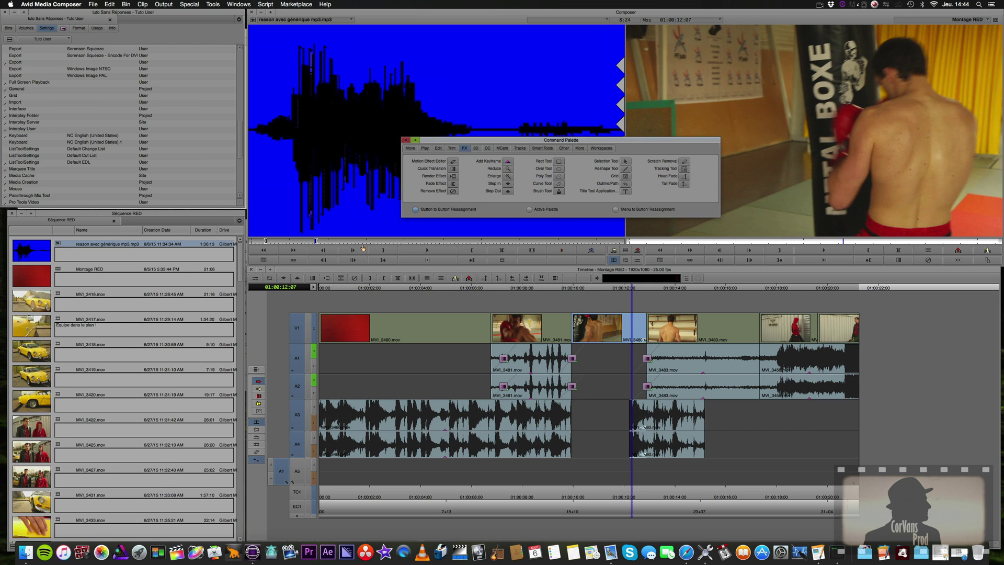
left_click_drag(294, 271, 251, 258)
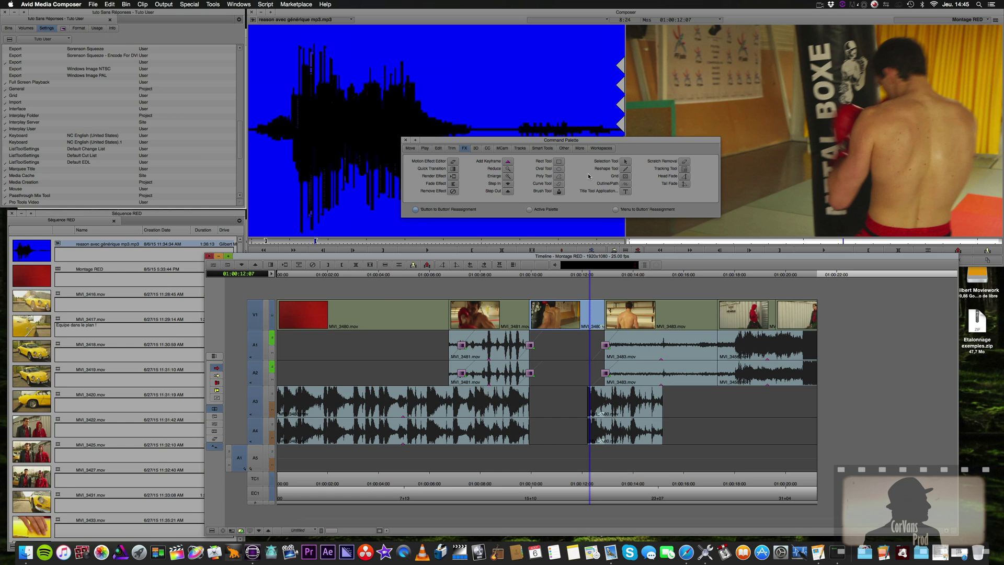
double_click(24, 143)
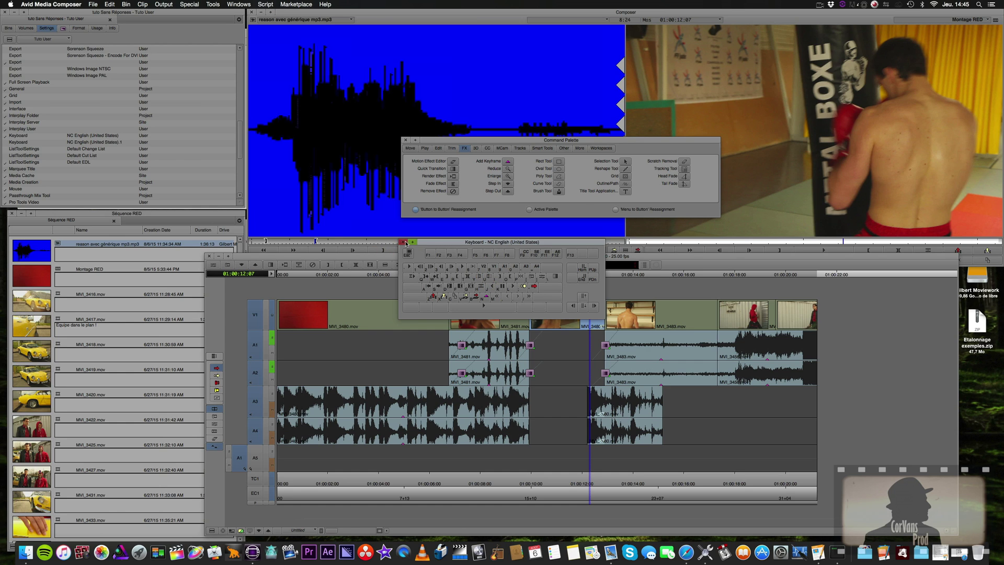
left_click(403, 242)
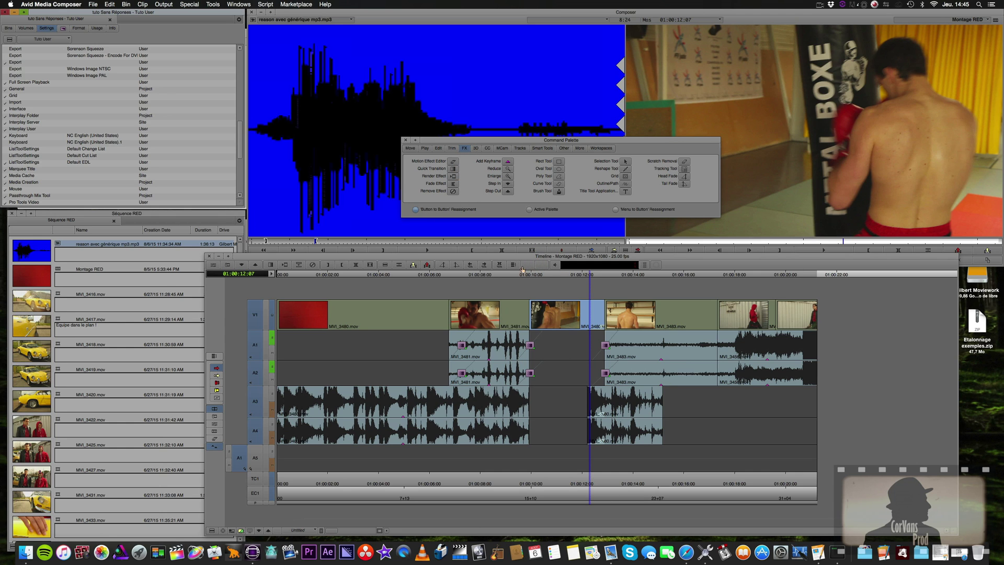
- Using 'Menu to Button' reassignment, assign the Capture command to F5 in the copied keyboard layout, and close the layout and Command Palette
left_click(440, 148)
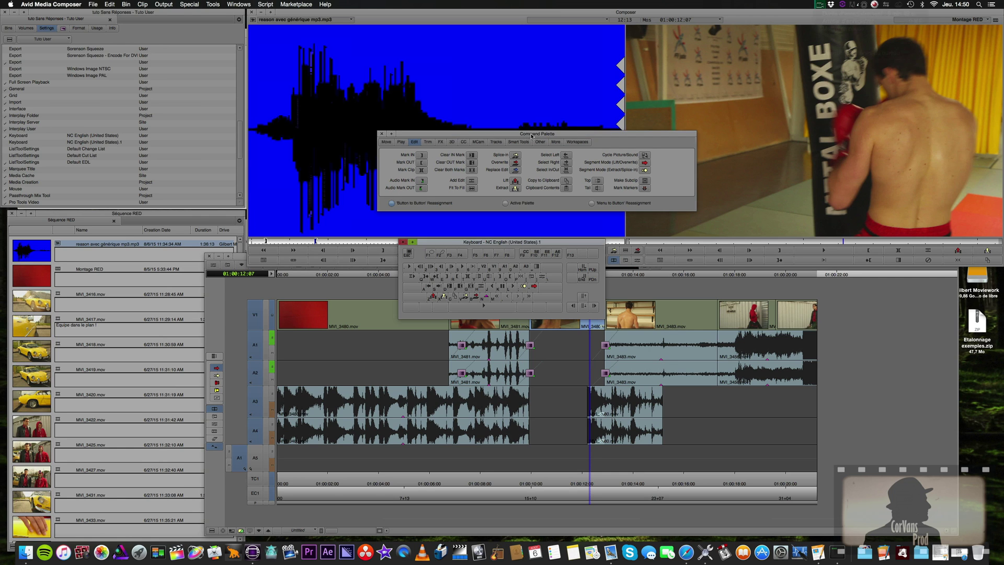
left_click_drag(532, 136, 510, 128)
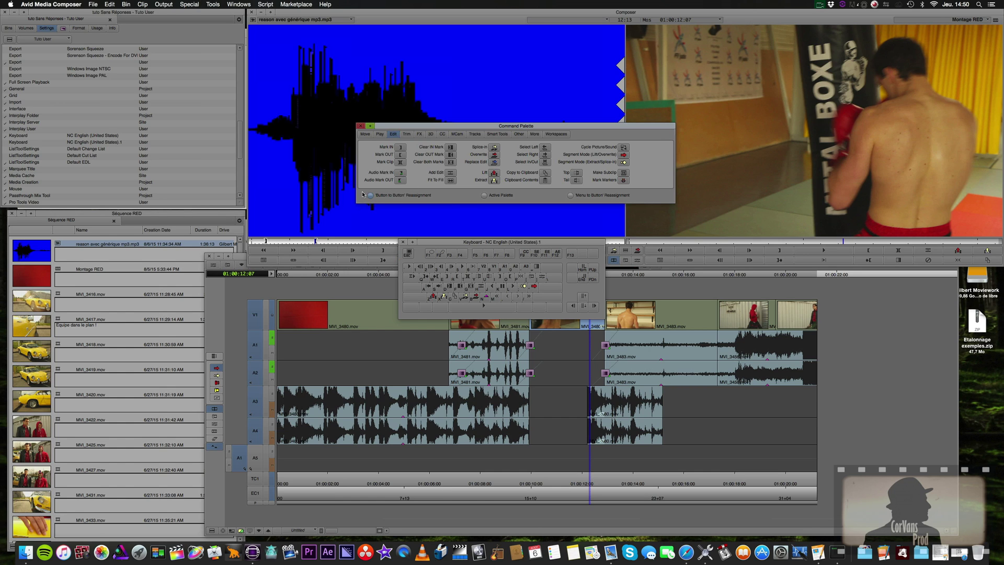
left_click(370, 195)
left_click(477, 254)
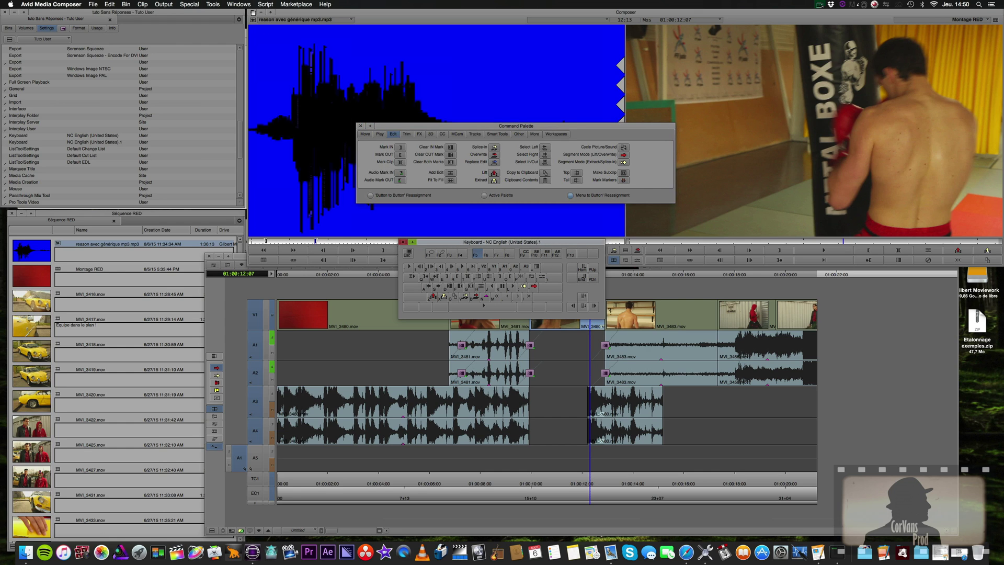
left_click(238, 4)
mouse_move(200, 4)
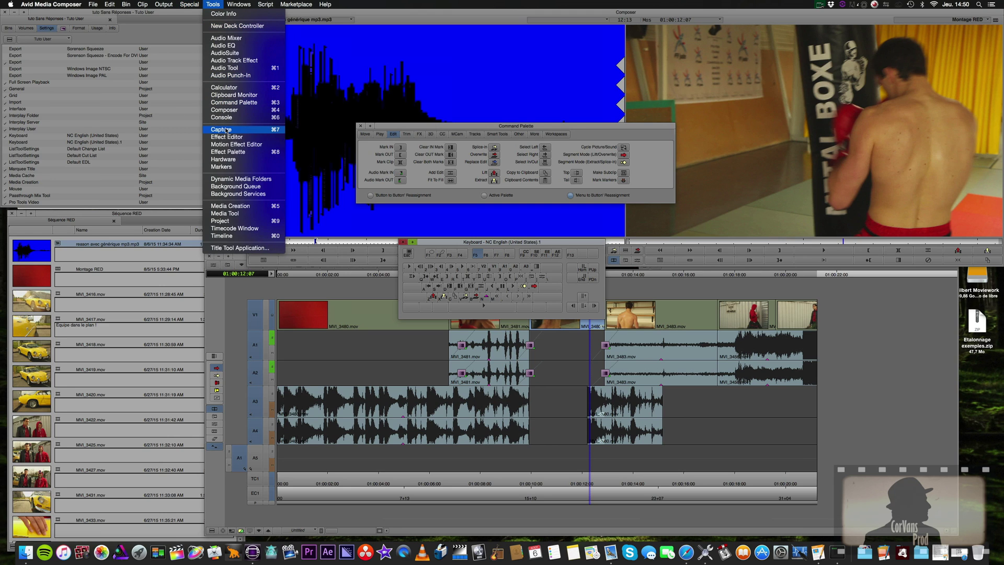
left_click(221, 129)
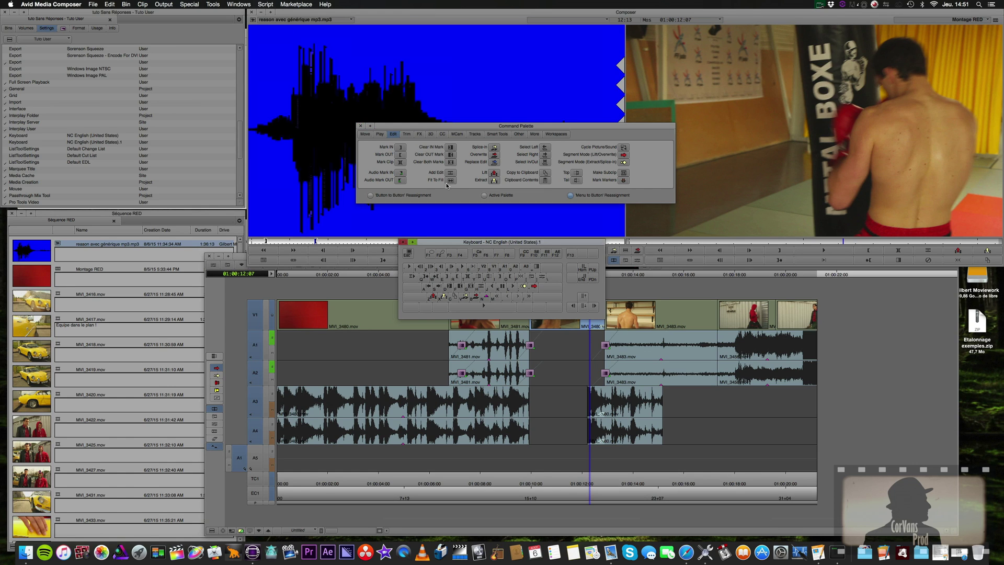
left_click(399, 195)
left_click(361, 127)
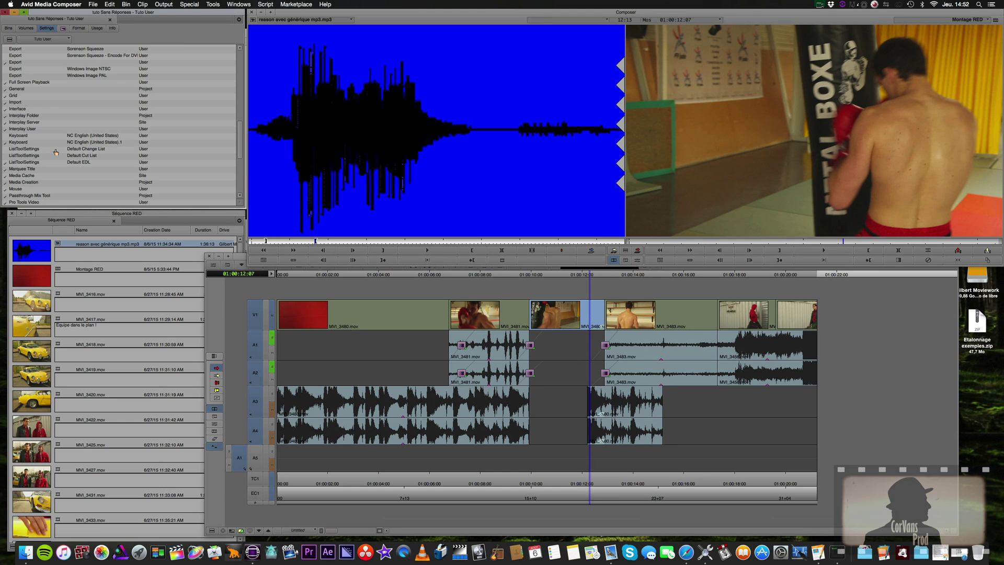
- Test the F5 assignment by opening and closing the Capture Tool, and delete the NC English (United States).1 keyboard setting
key("F5")
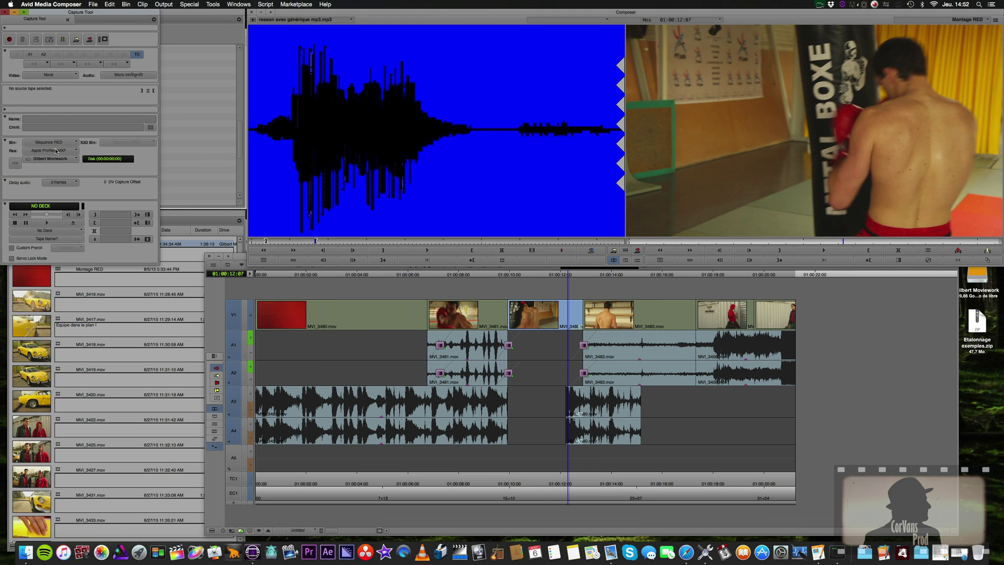
left_click(5, 12)
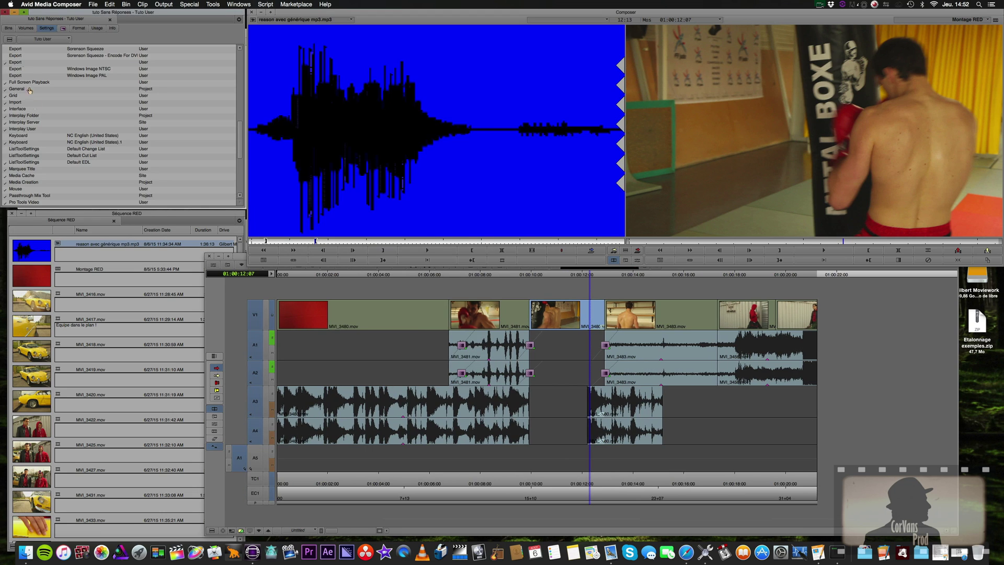
left_click(18, 143)
key("BackSpace")
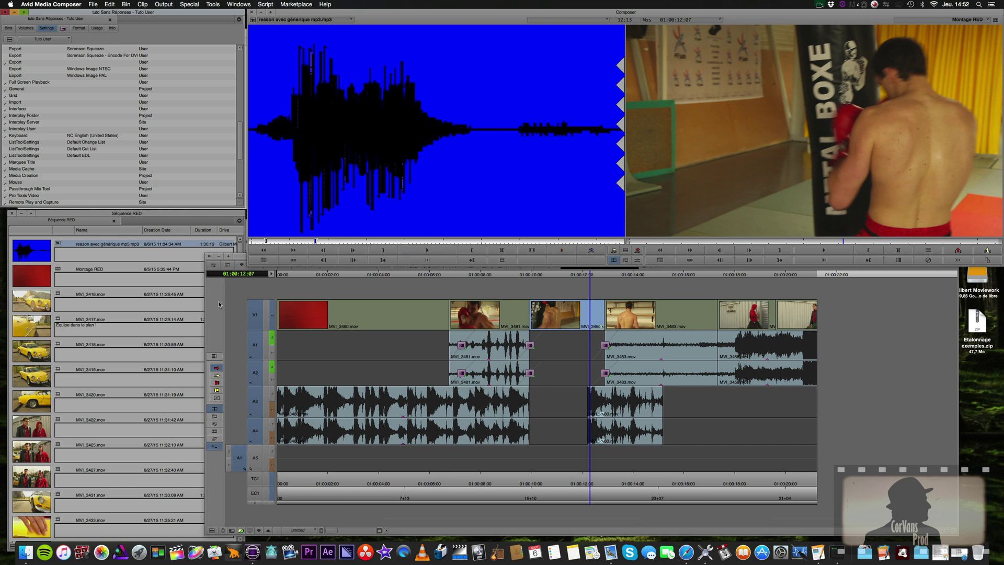
- Move and enlarge the Timeline window over its neighbours, and shrink the project window
left_click(247, 345)
left_click_drag(457, 256, 320, 83)
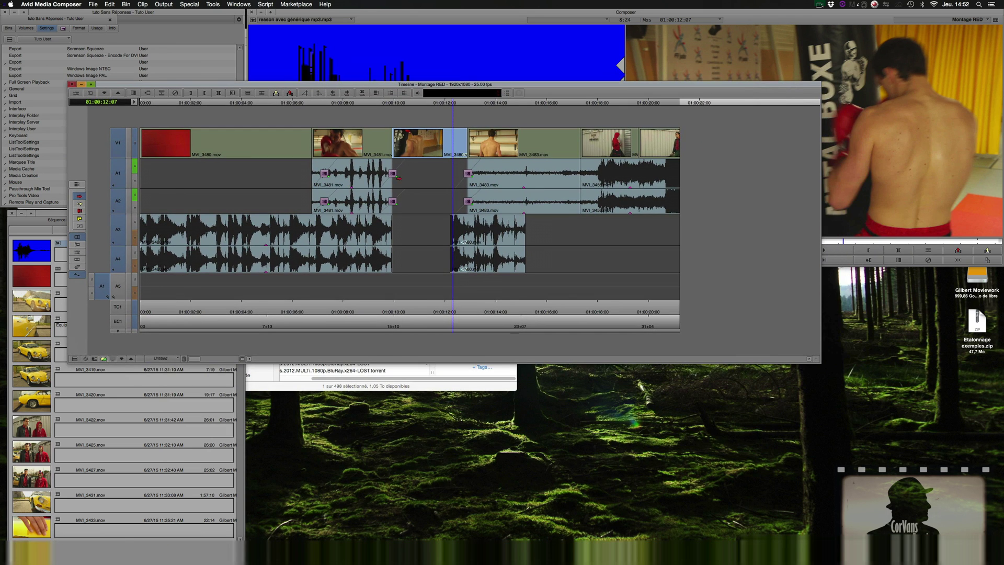
left_click_drag(819, 355, 921, 490)
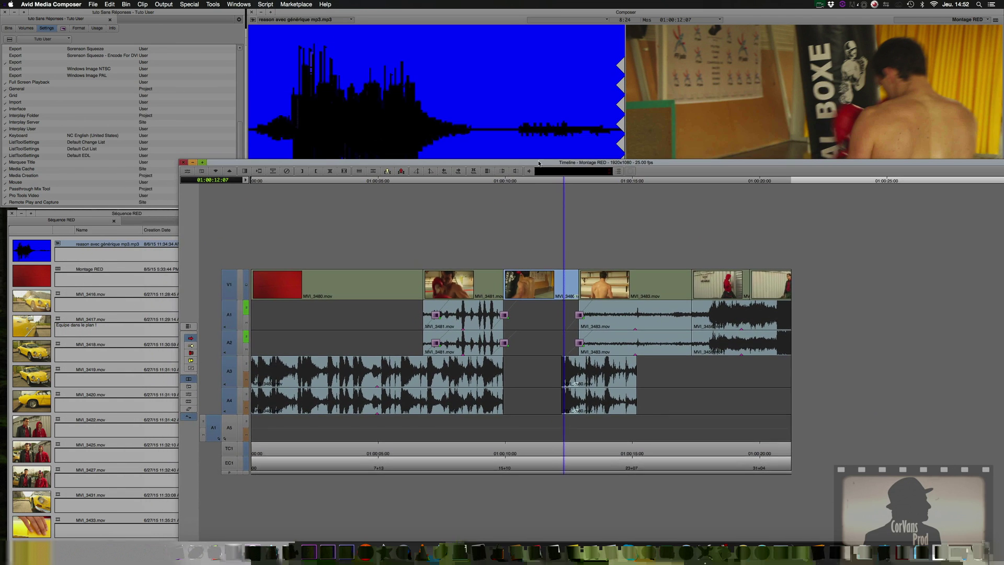
left_click(158, 13)
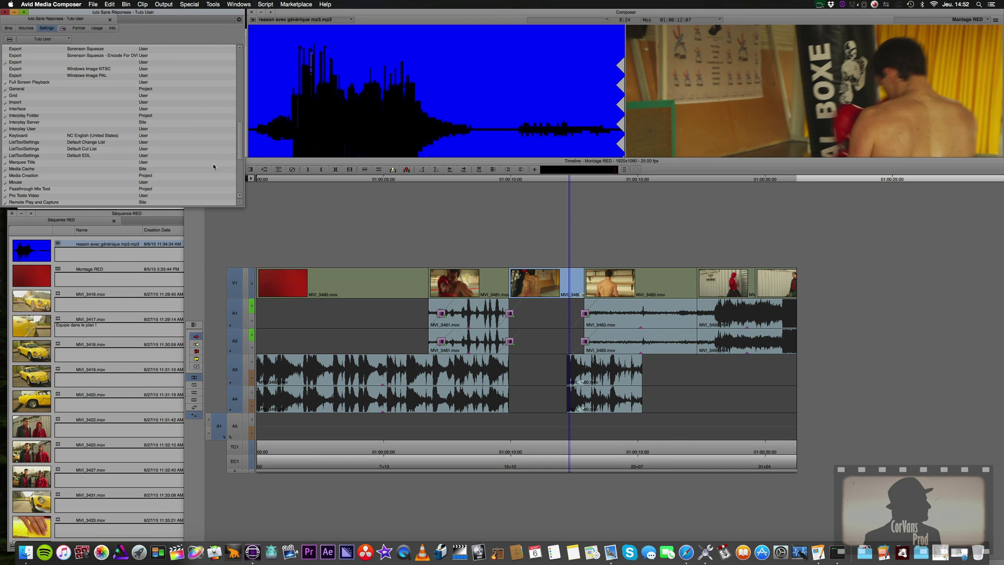
left_click_drag(238, 199, 163, 133)
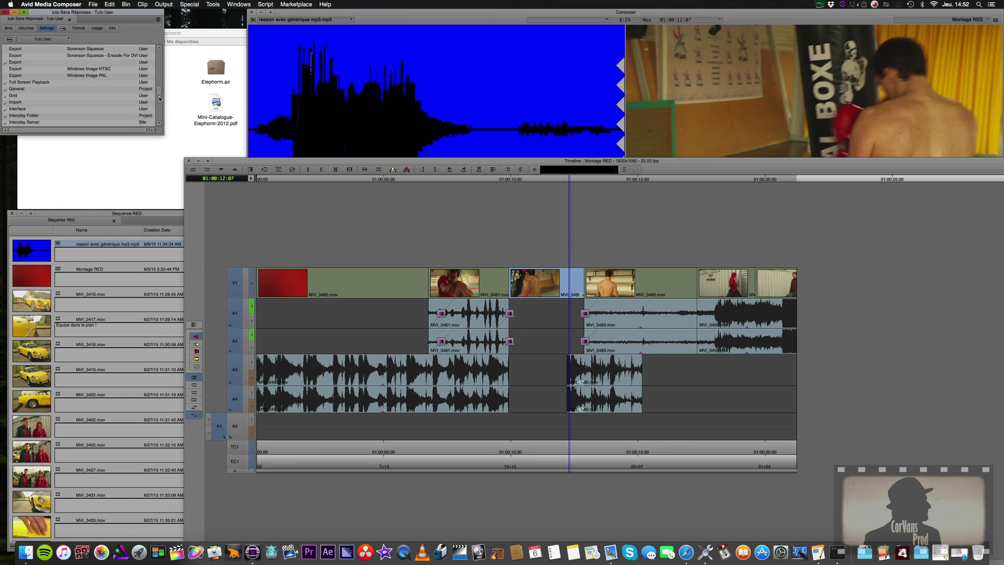
- Move and close the Séquence RED bin window, and reposition the Timeline window
left_click_drag(83, 222, 100, 147)
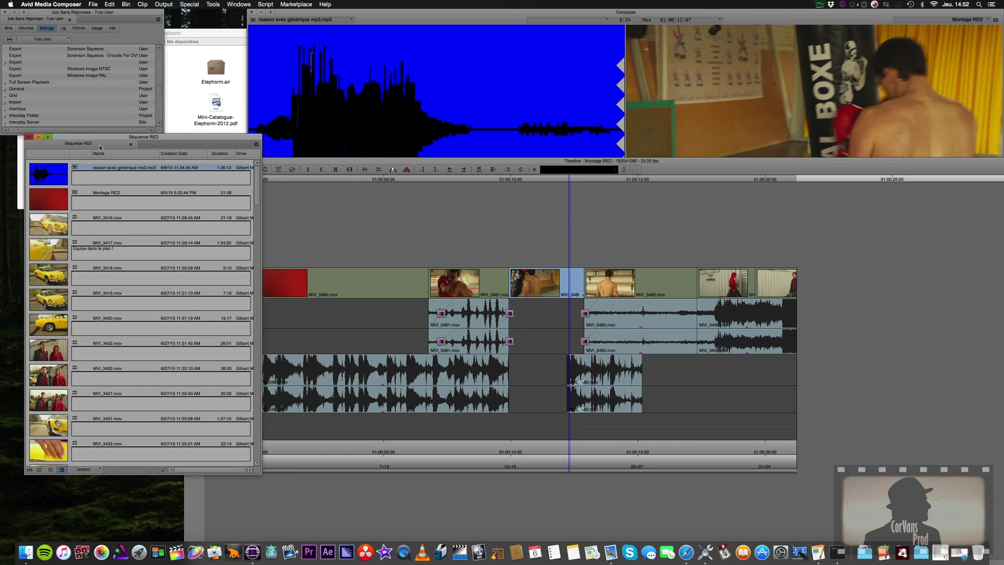
left_click(29, 137)
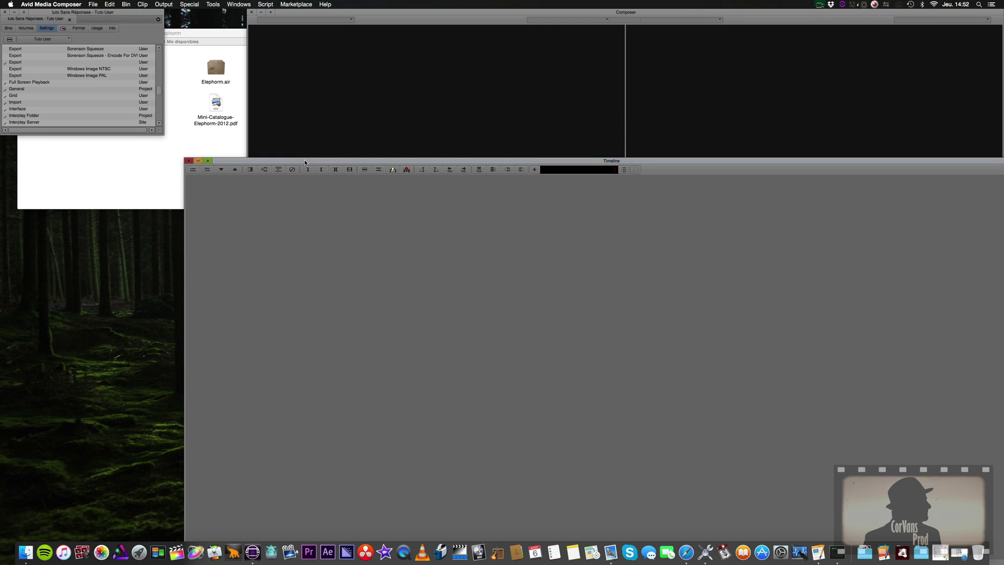
left_click_drag(300, 155, 225, 108)
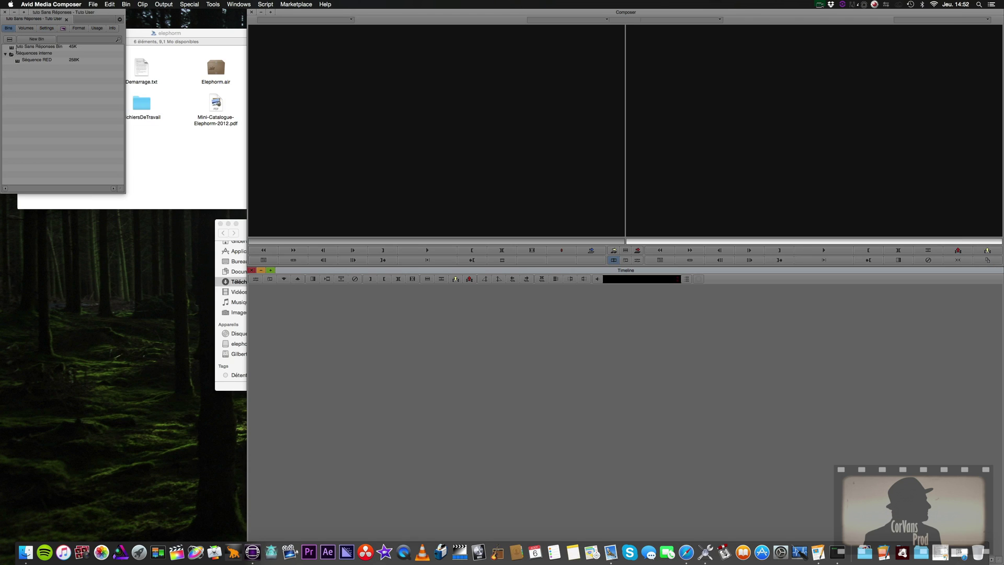
double_click(13, 47)
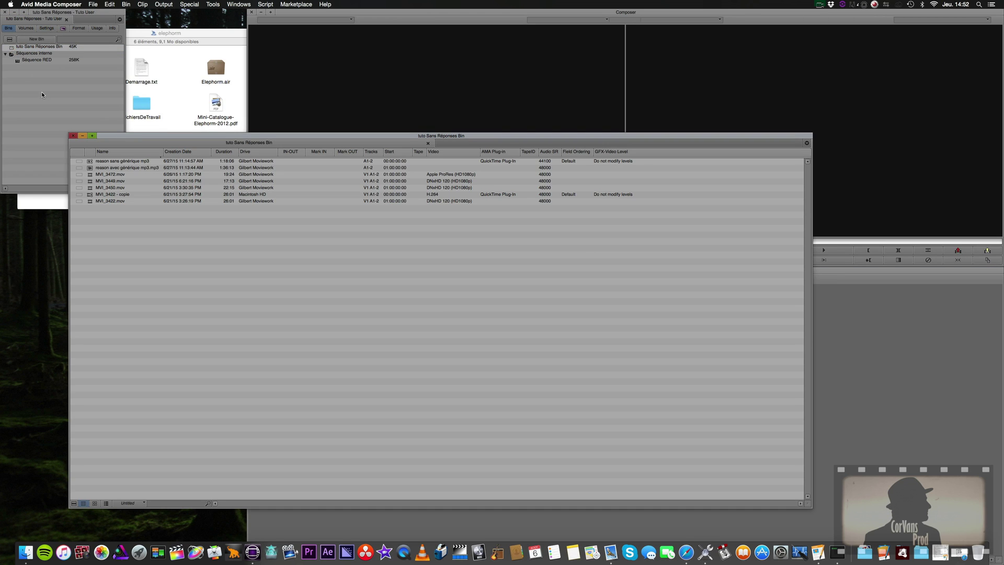
left_click_drag(279, 137, 274, 142)
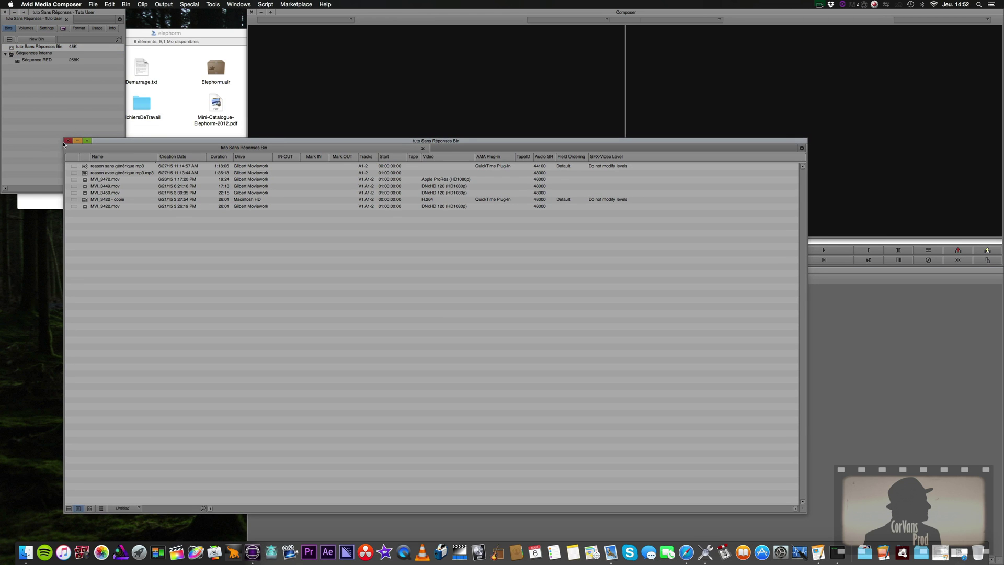
left_click(68, 141)
- Open the Séquence RED bin and load the Montage RED sequence into the timeline
double_click(36, 59)
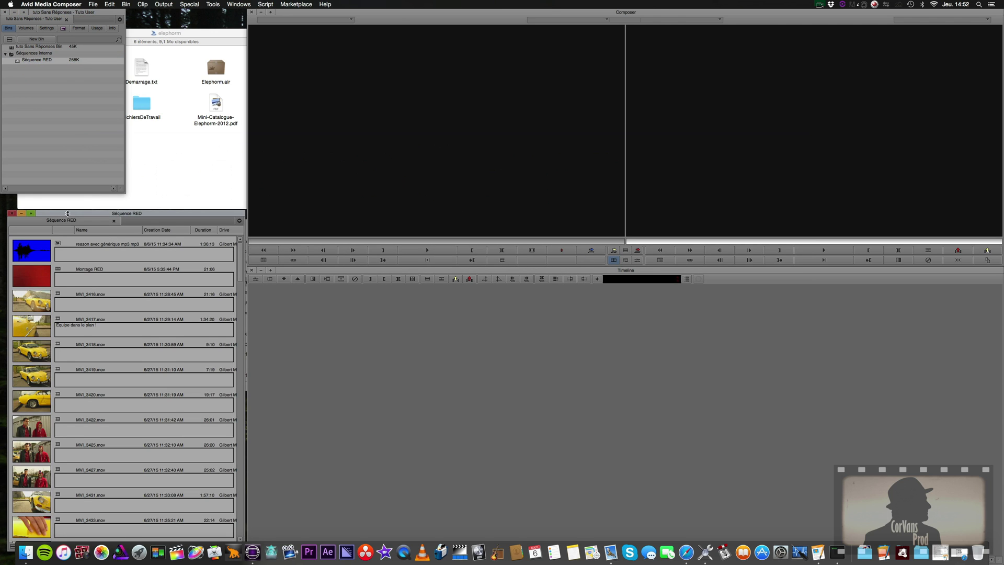
double_click(30, 271)
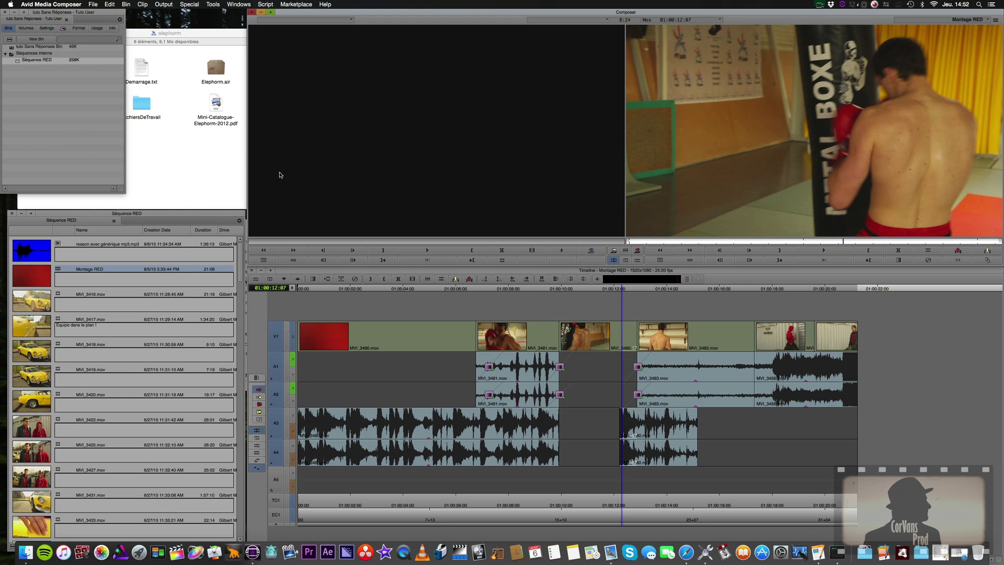
- Move the project window aside, and reduce the Composer window to a single monitor and reposition it
left_click_drag(91, 14, 163, 16)
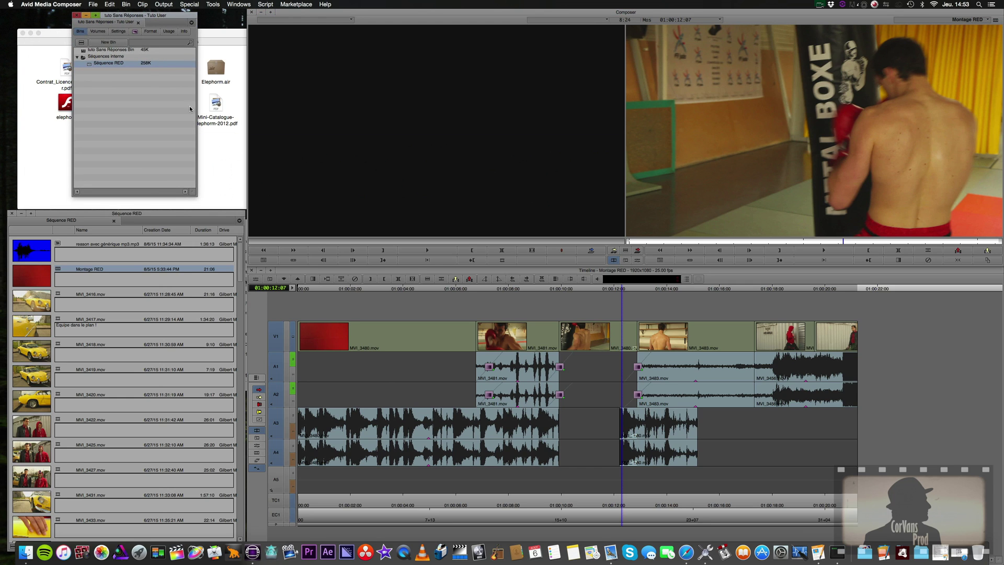
left_click_drag(345, 12, 107, 12)
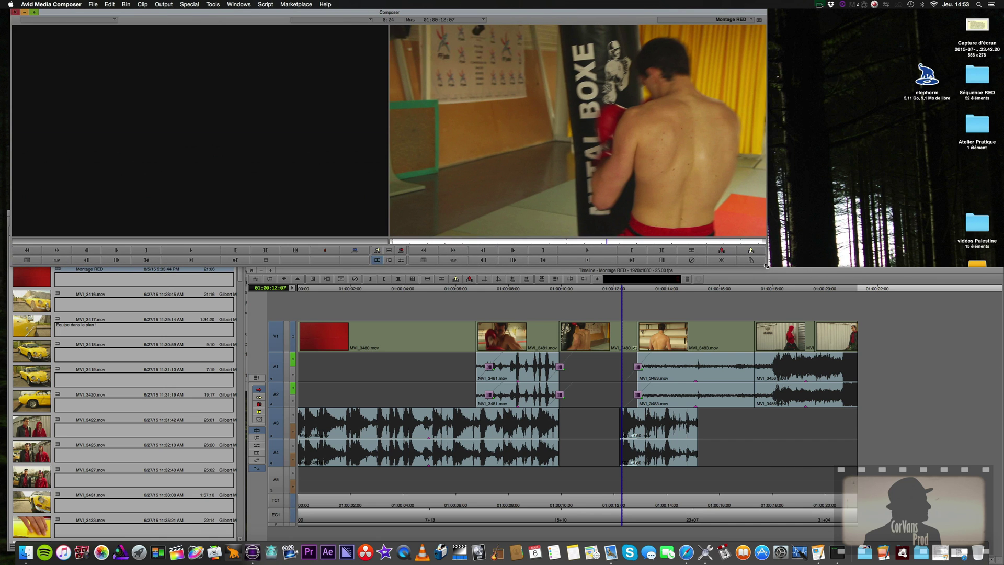
left_click_drag(766, 265, 390, 265)
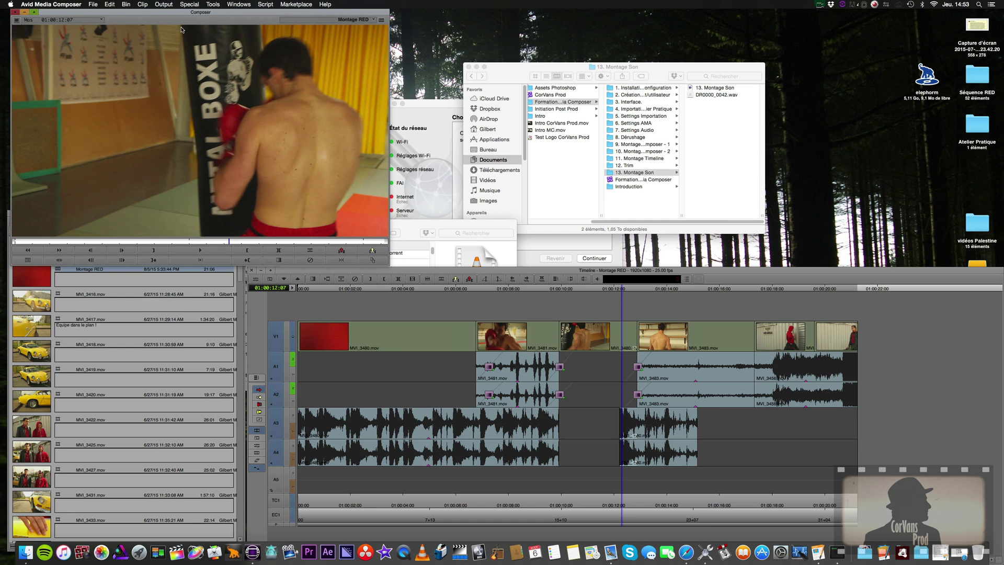
left_click_drag(202, 14, 753, 14)
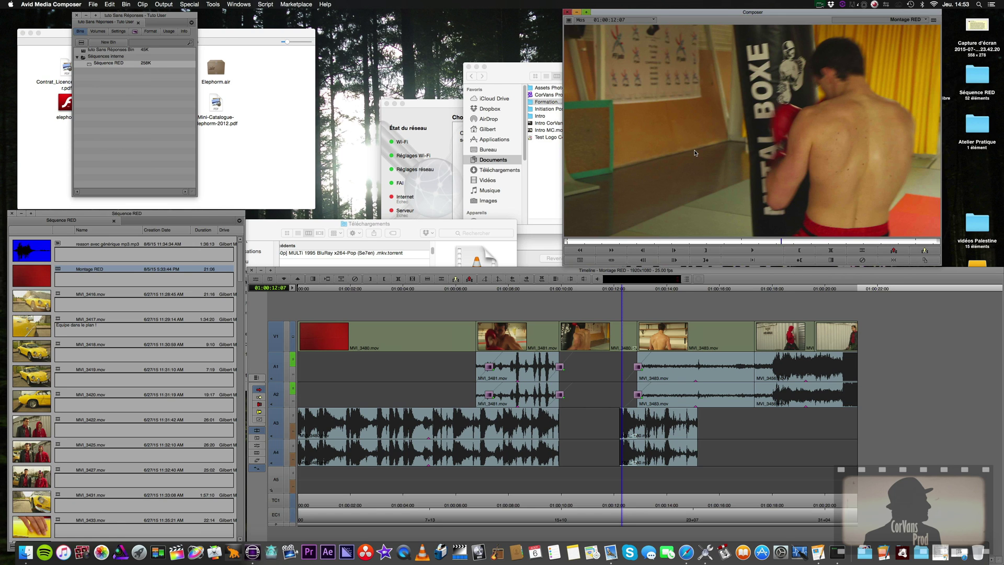
- Open the MVI_3418.mov clip in a pop-up monitor and move that monitor beside the project window
double_click(32, 350)
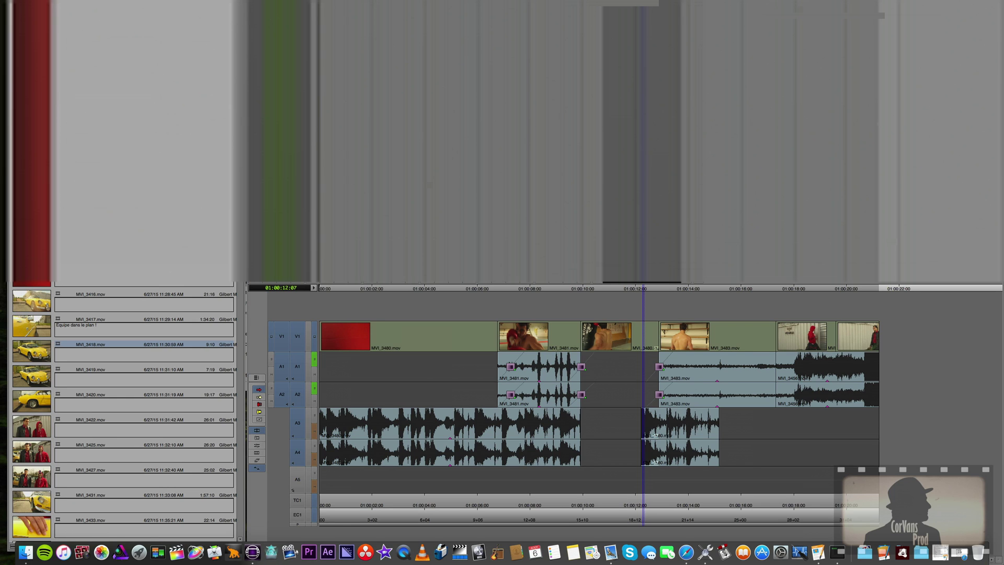
mouse_move(271, 134)
left_mouse_down()
mouse_move(253, 57)
mouse_move(209, 34)
mouse_move(357, 126)
left_mouse_up()
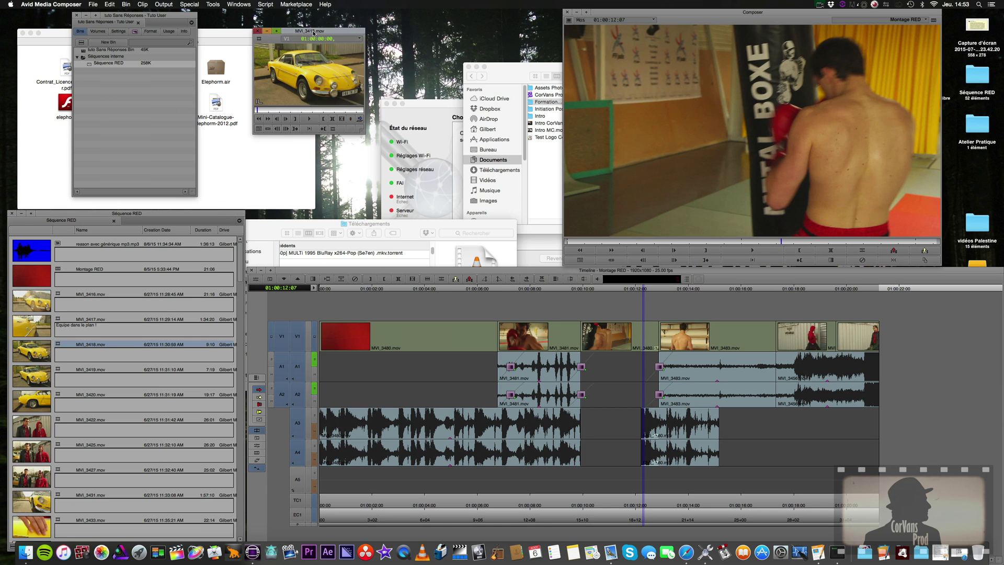
left_click_drag(309, 33, 339, 25)
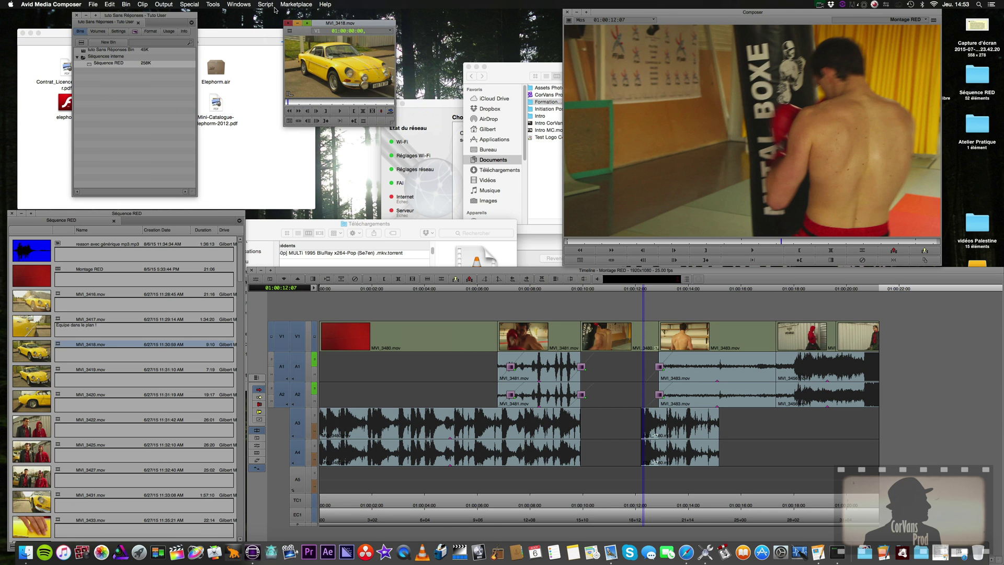
- Restore the Source/Record Editing workspace, and close the MVI_3418.mov pop-up and load MVI_3416.mov into the source monitor
left_click(232, 5)
left_click(251, 60)
left_click(239, 4)
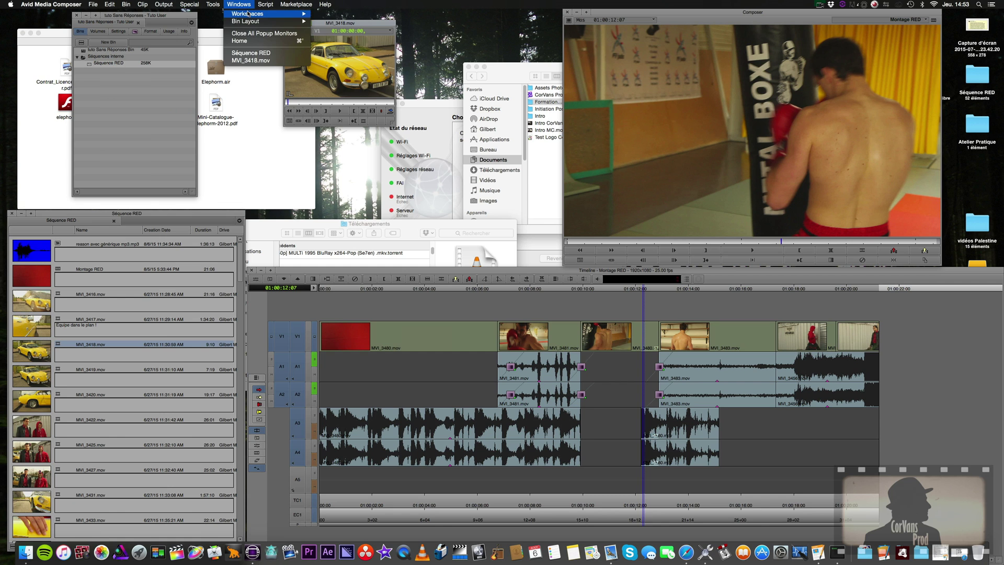
mouse_move(251, 15)
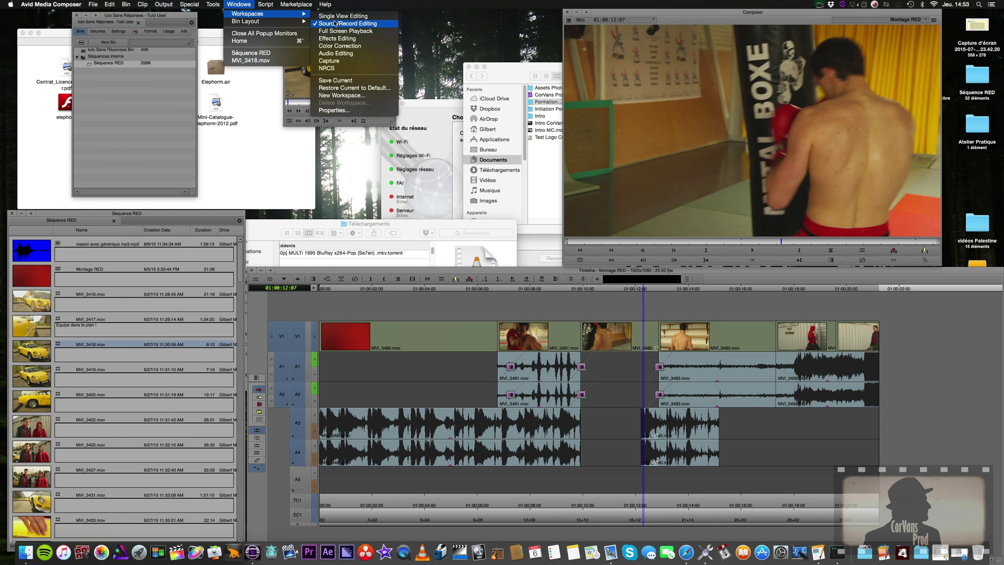
left_click(336, 24)
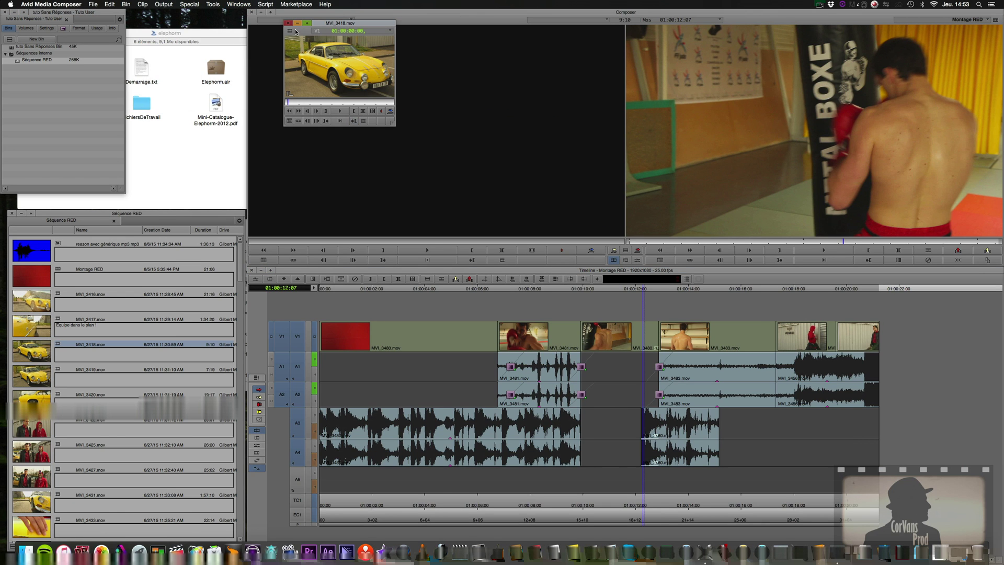
left_click(287, 23)
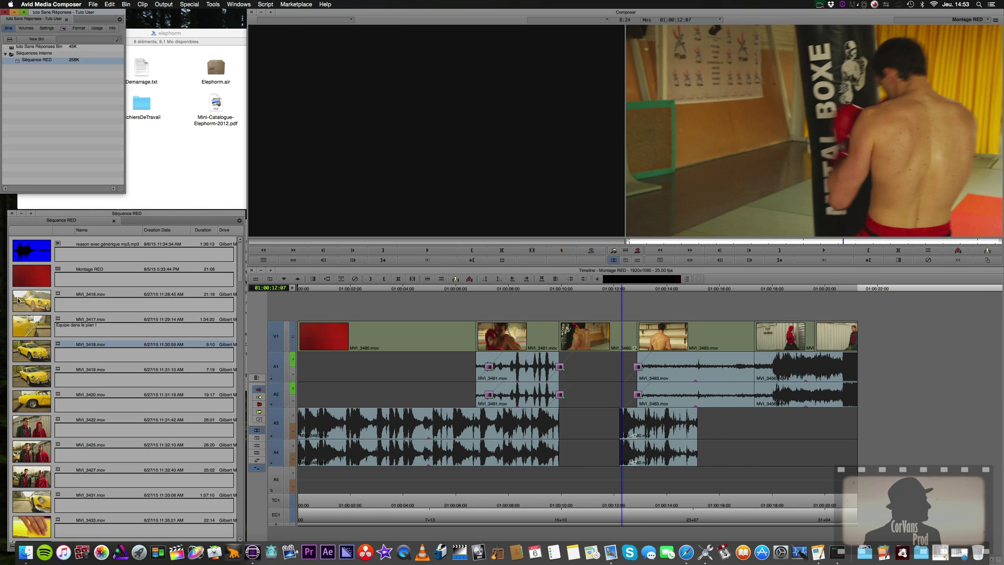
double_click(112, 302)
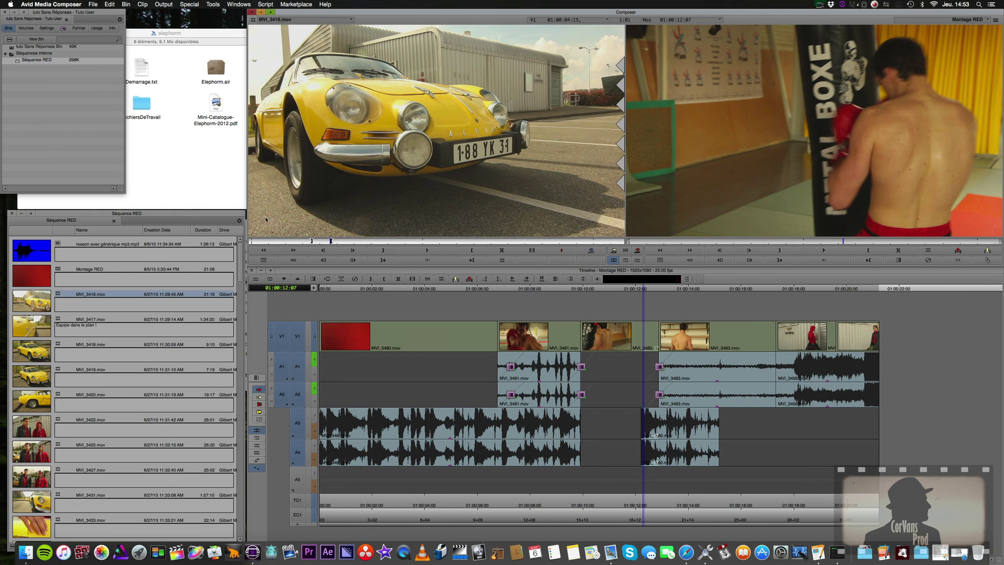
- Enlarge the project window to fill the space above the Séquence RED bin, and move and shorten the Timeline window
left_click_drag(116, 186, 186, 214)
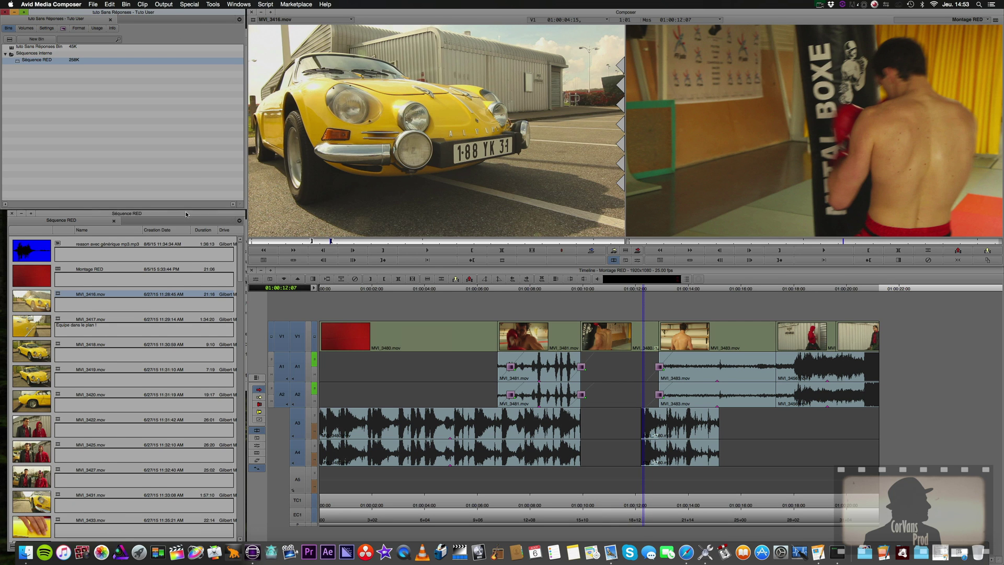
left_click_drag(186, 213, 186, 212)
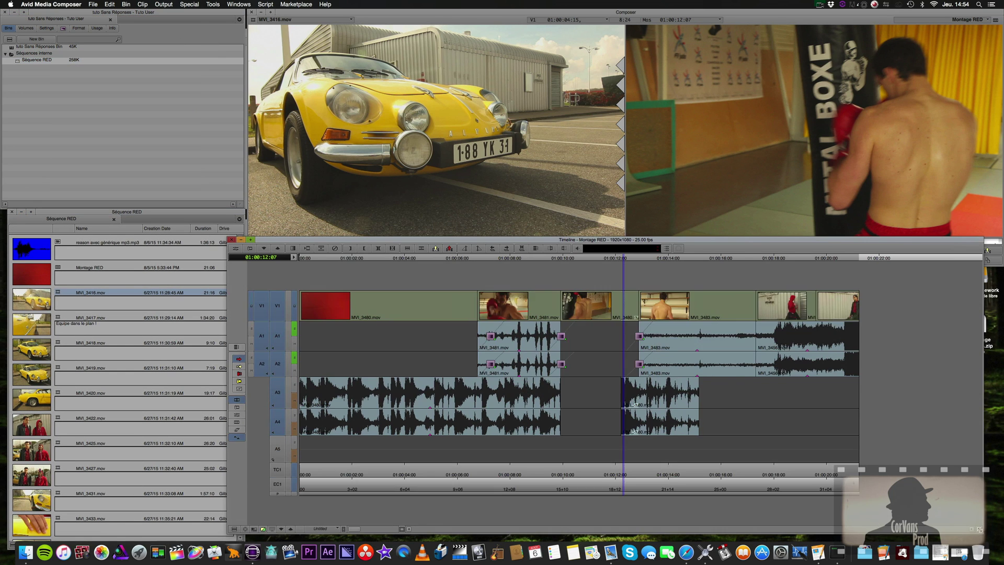
left_click_drag(980, 529, 979, 485)
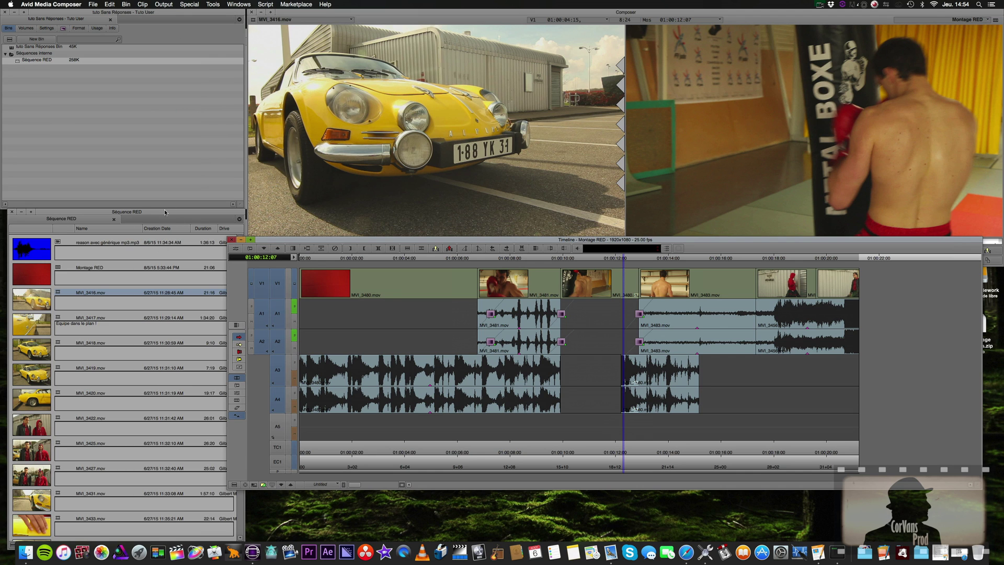
- Reposition the Séquence RED bin and move the Timeline window below the Composer's control buttons, and save the current workspace
left_click_drag(165, 212, 161, 200)
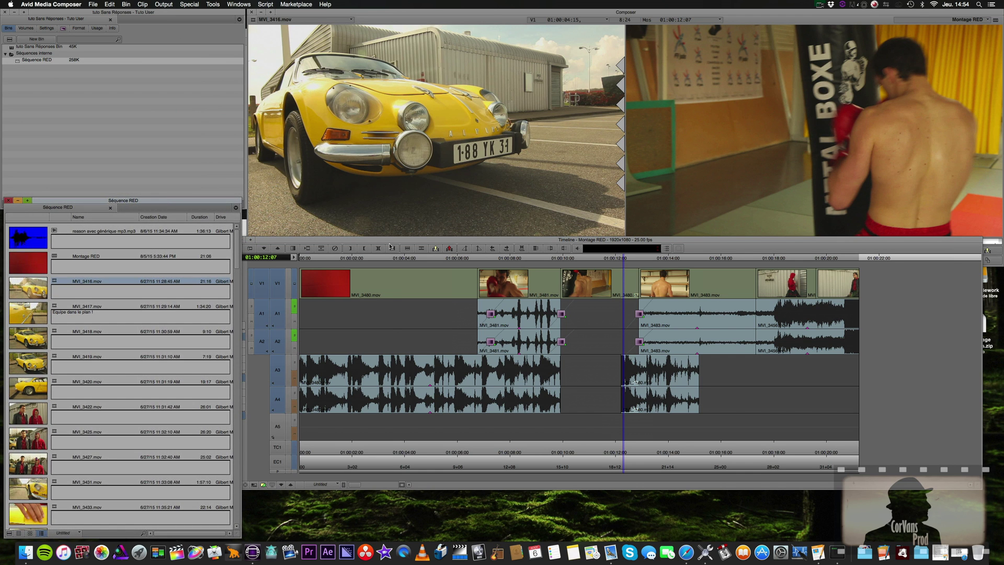
left_click(393, 259)
left_click_drag(384, 241, 403, 272)
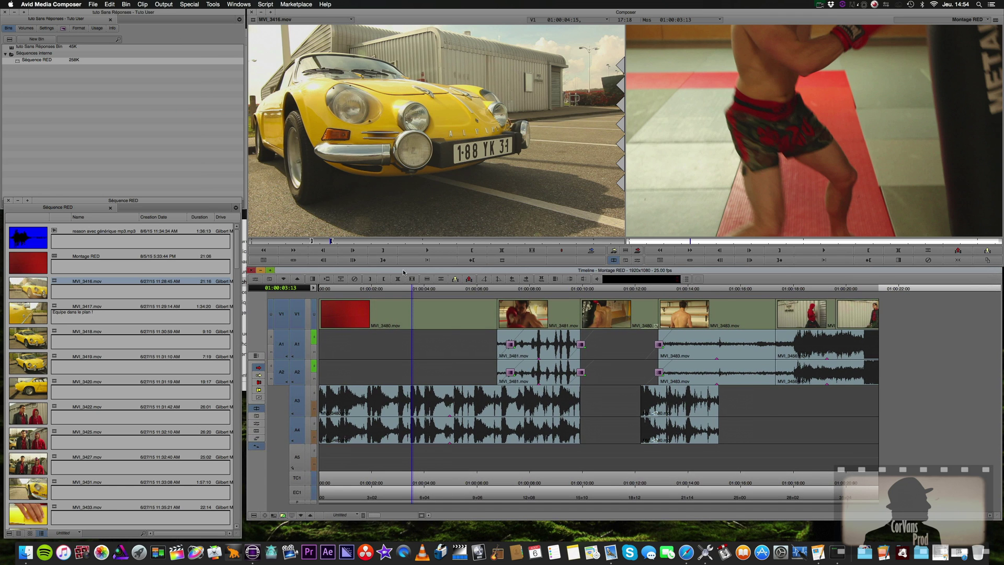
left_click(219, 3)
mouse_move(262, 13)
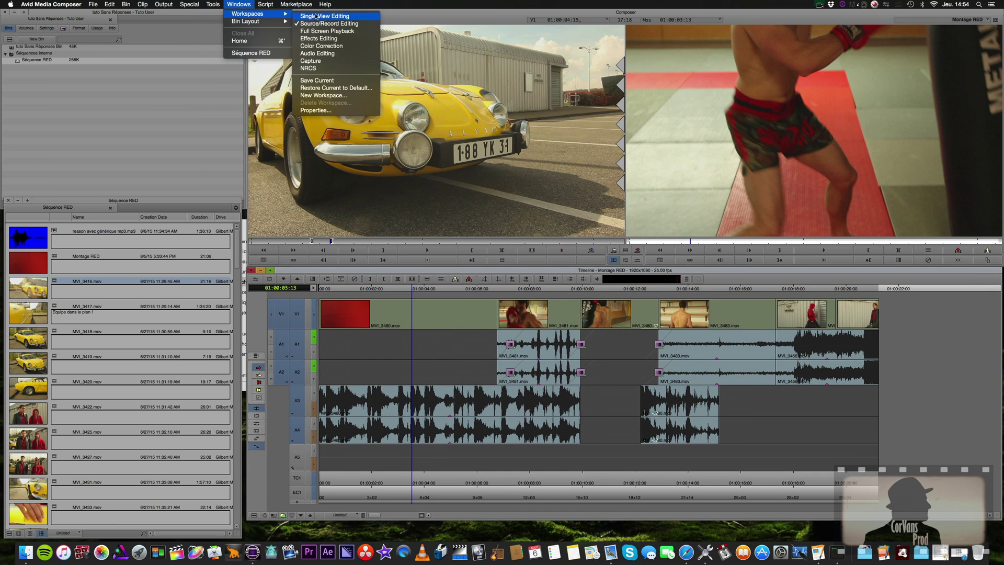
left_click(330, 81)
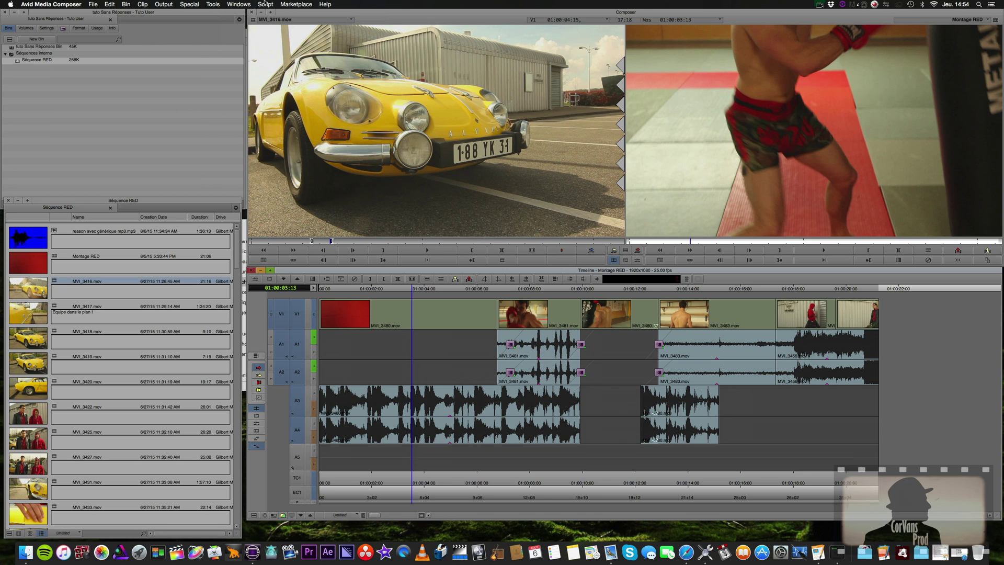
- Switch to the Effects Editing workspace and return to Source/Record Editing
left_click(239, 4)
mouse_move(262, 14)
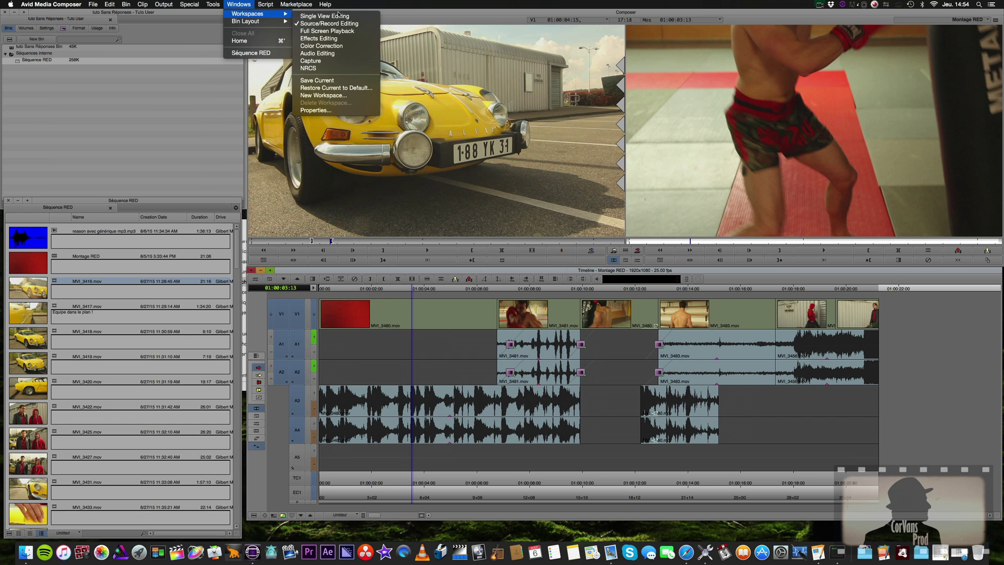
left_click(341, 39)
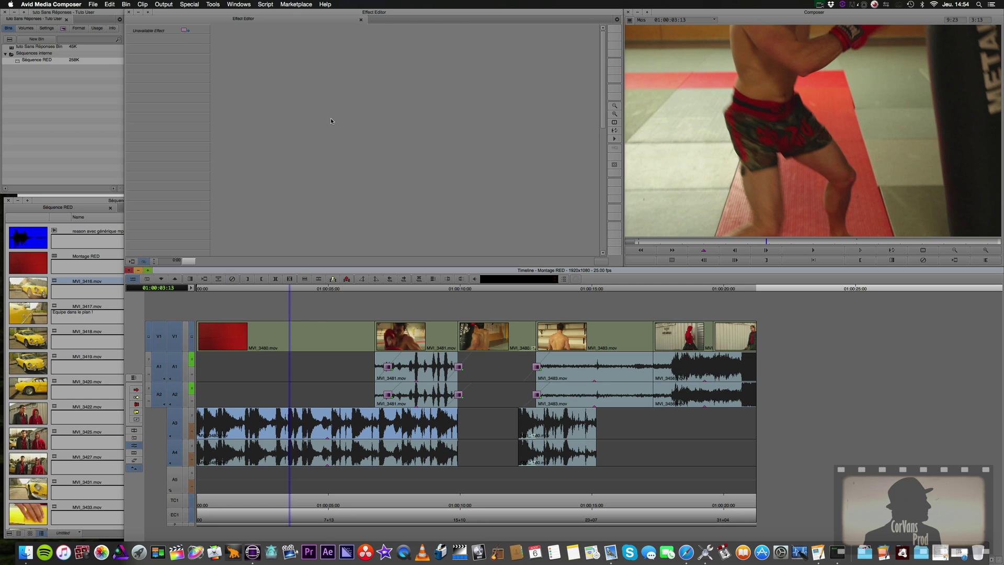
left_click(233, 4)
mouse_move(254, 16)
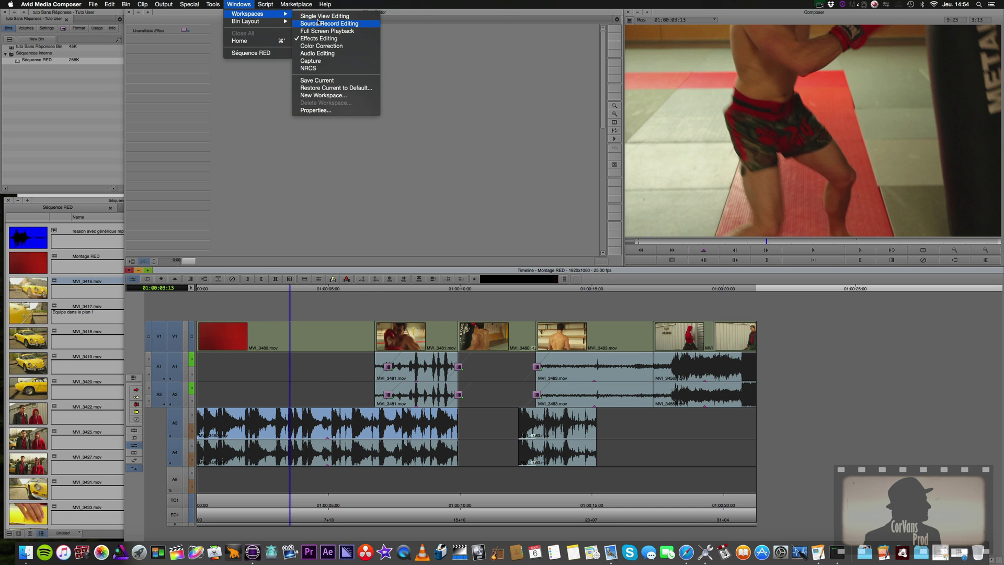
left_click(348, 24)
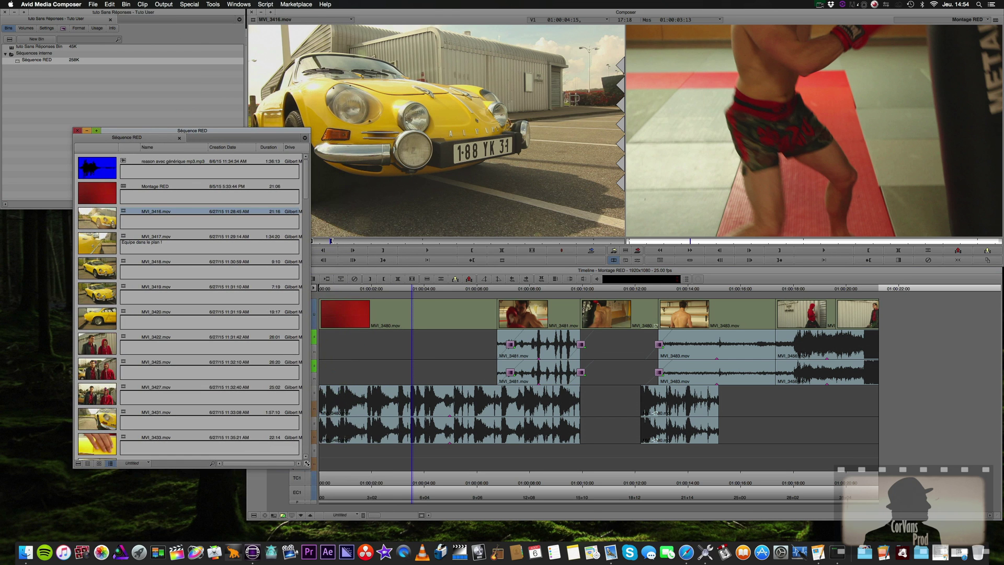
- Shrink the Séquence RED bin and place it below the project window, and open tuto Sans Réponses Bin and move it over the Composer
left_click_drag(307, 464, 238, 296)
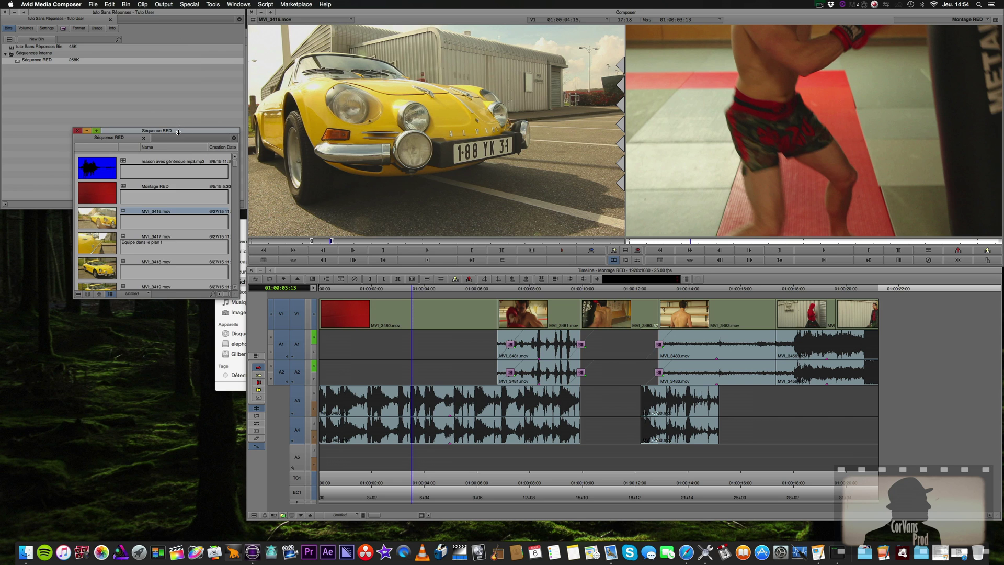
left_click_drag(178, 131, 153, 226)
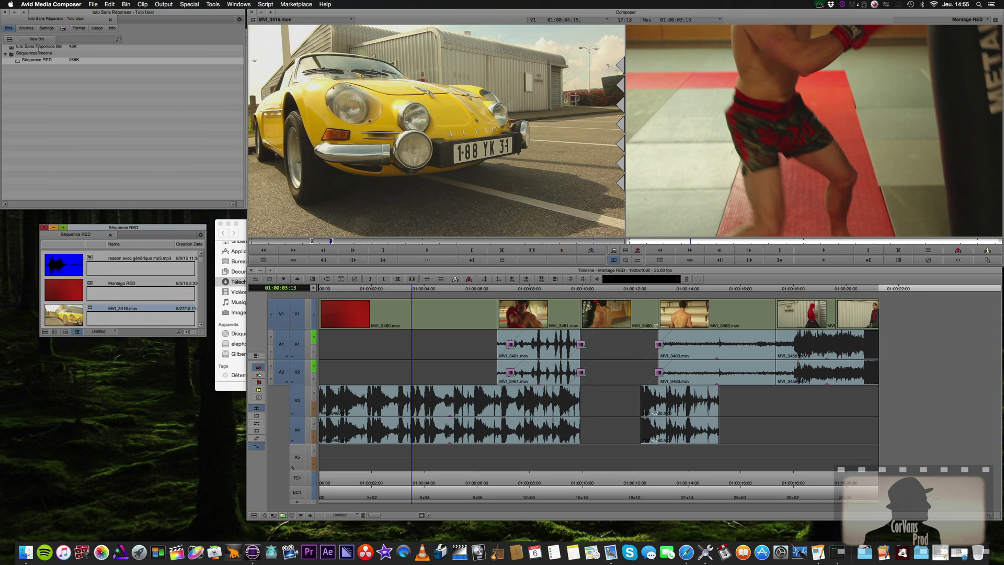
double_click(12, 46)
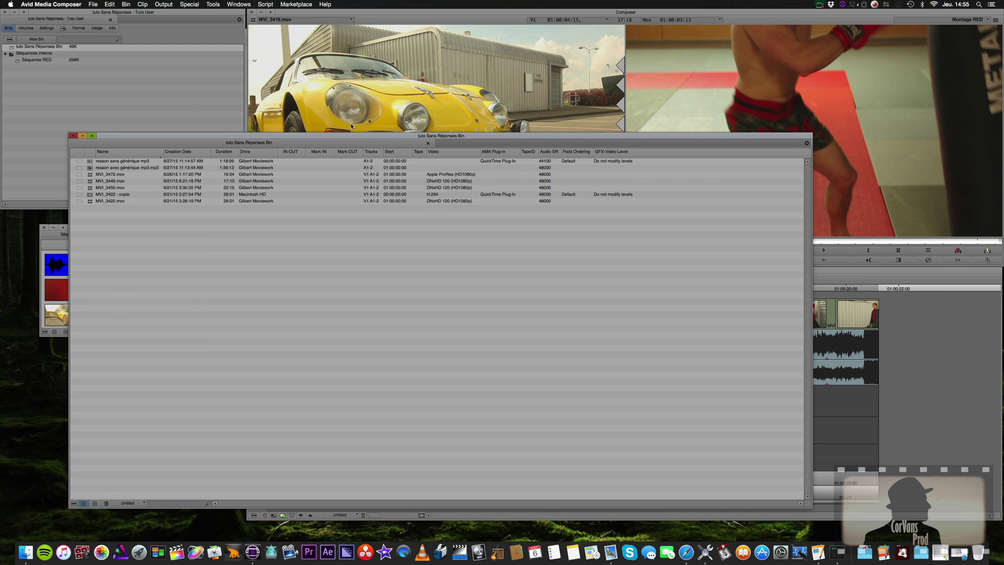
left_click_drag(346, 137, 493, 73)
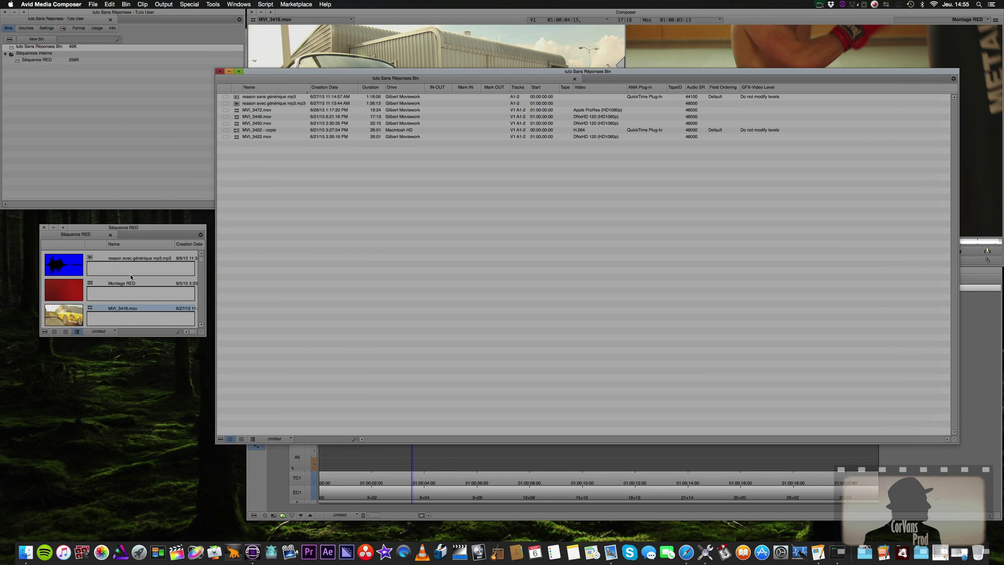
- Create a new bin layout named Dérushage from the current bin arrangement
left_click(240, 4)
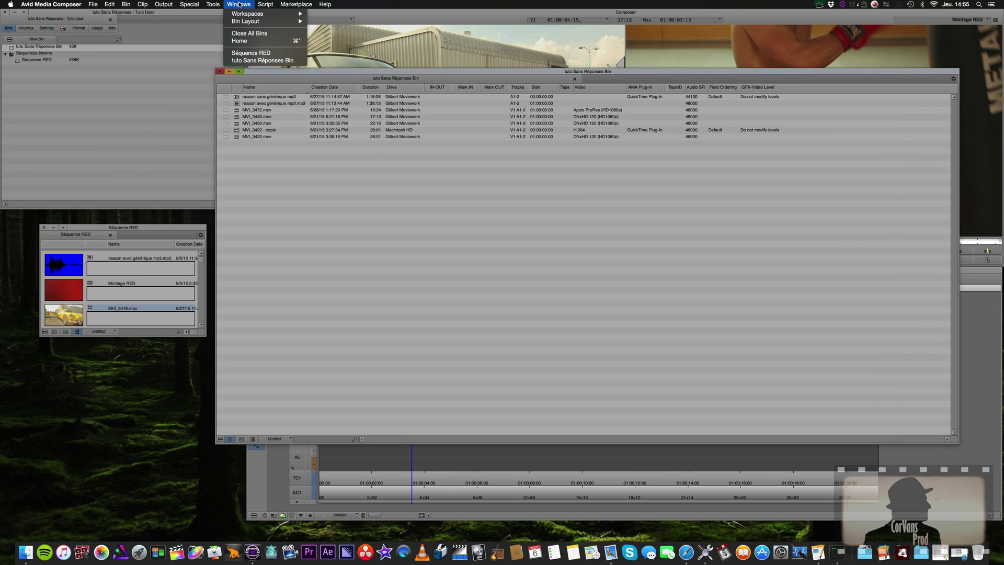
mouse_move(249, 22)
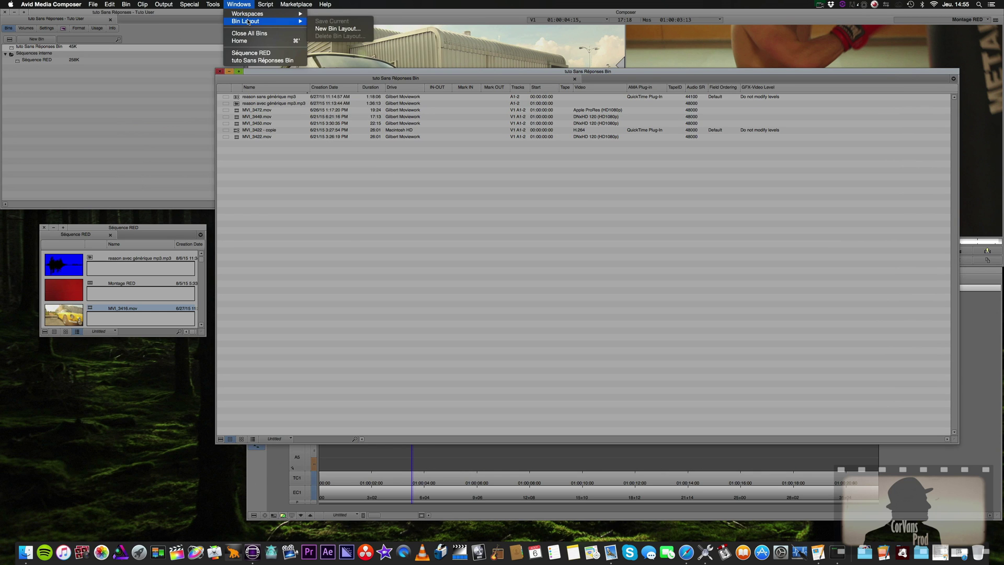
left_click(337, 27)
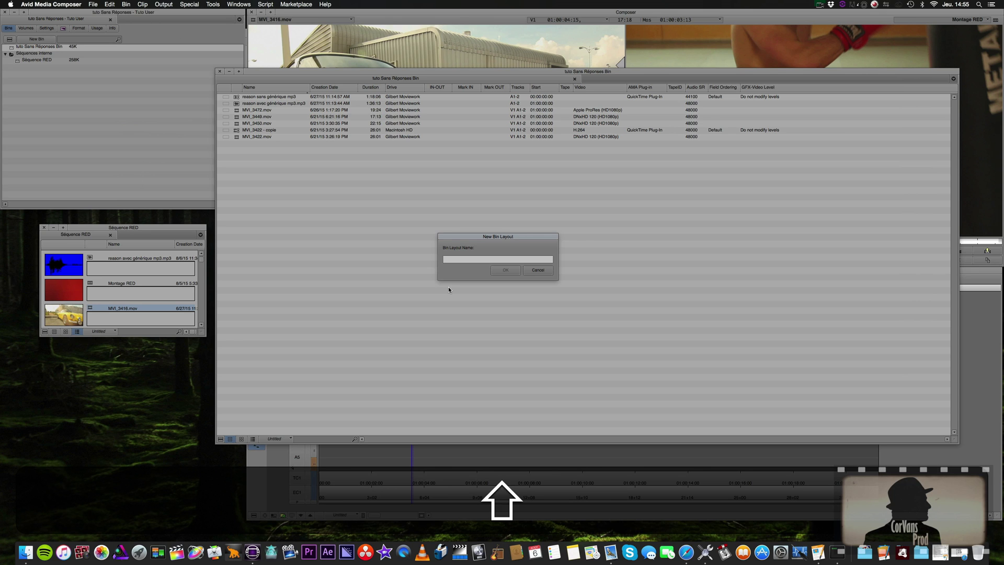
type("D")
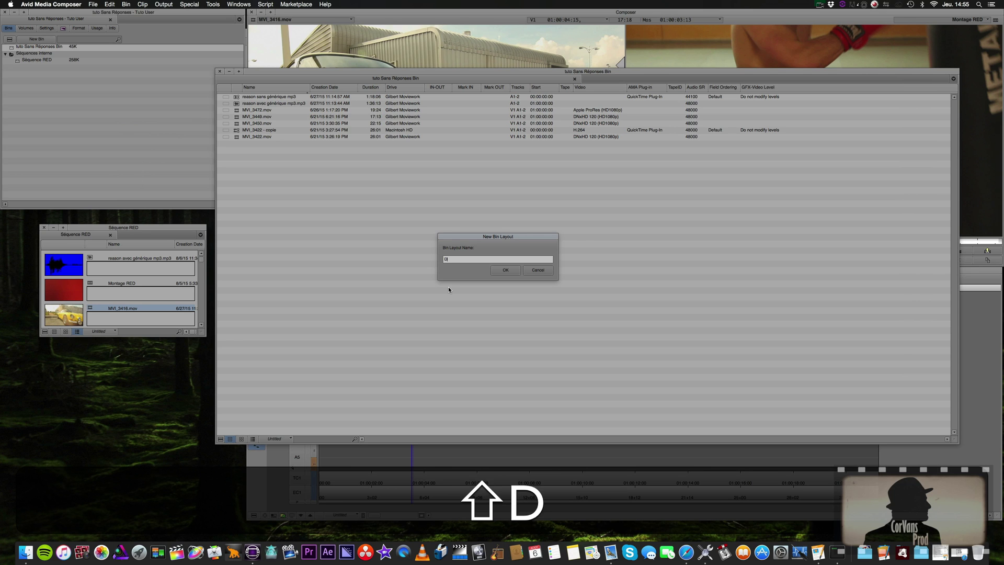
type("érushage")
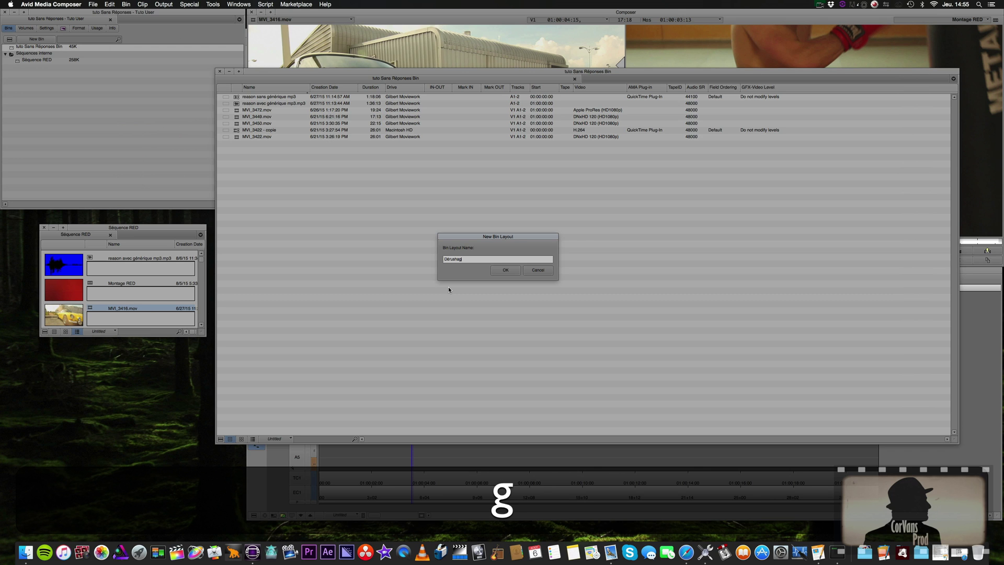
left_click(506, 270)
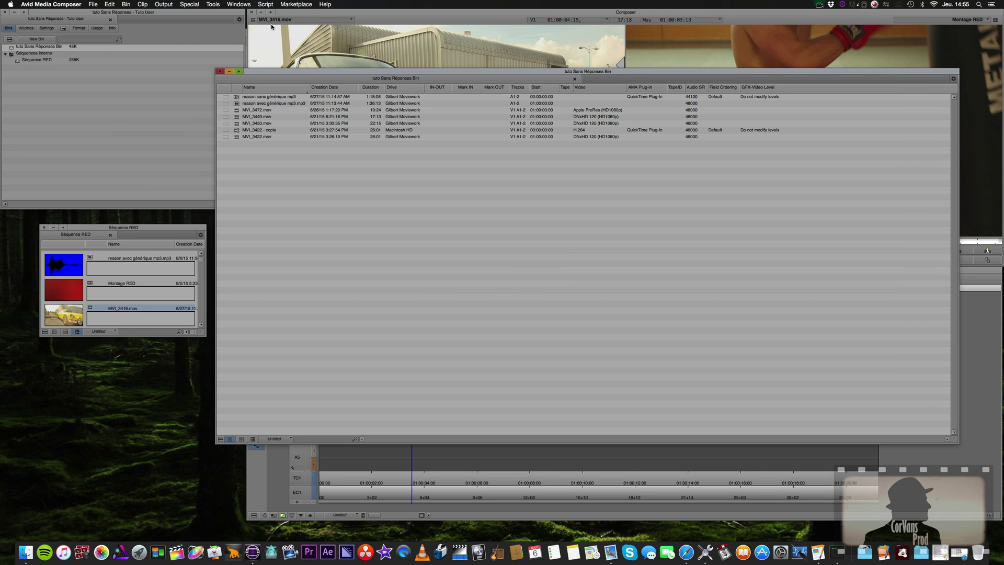
- Close tuto Sans Réponses Bin and recall the Dérushage bin layout
left_click(220, 72)
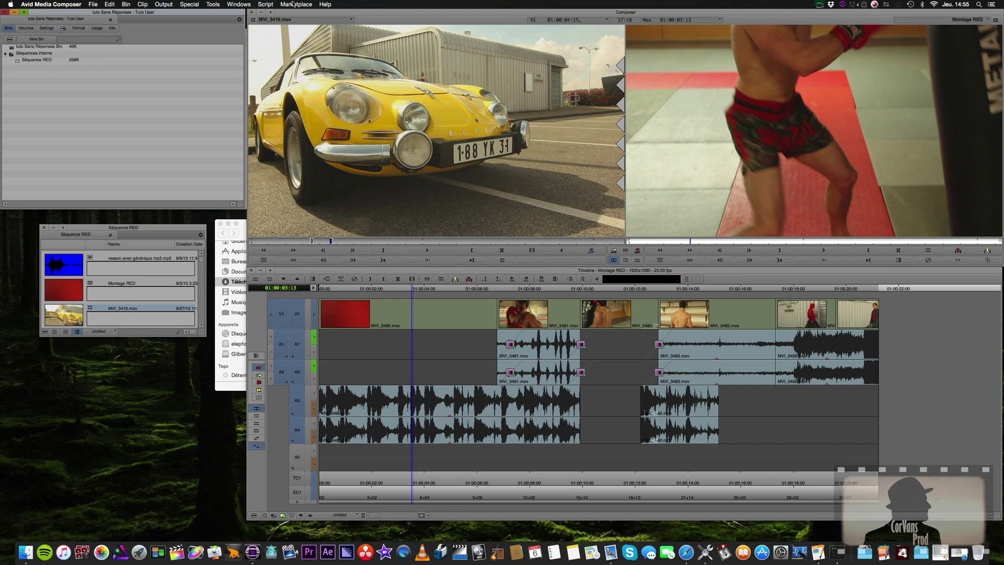
left_click(239, 4)
mouse_move(246, 22)
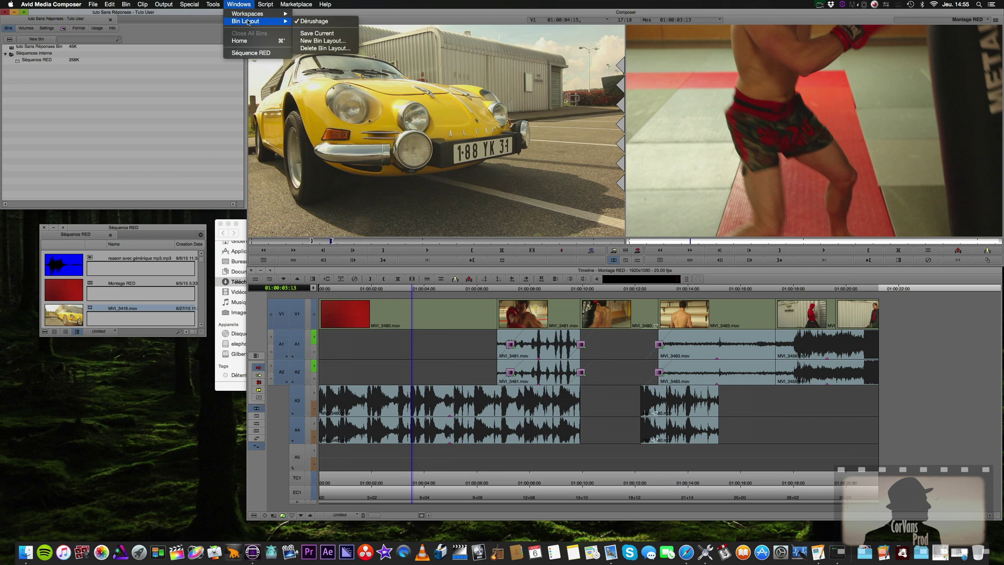
left_click(314, 21)
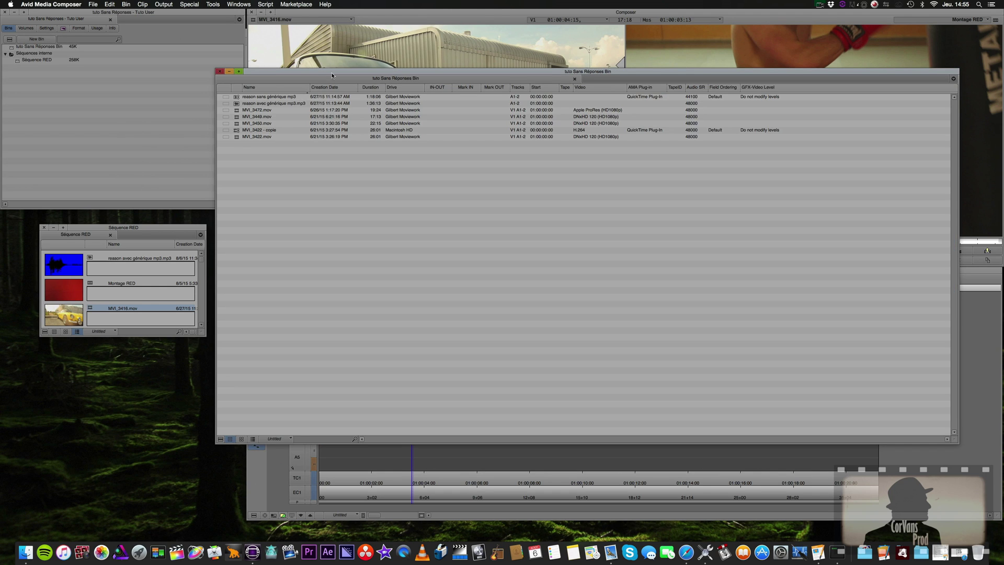
- Close tuto Sans Réponses Bin again and reapply the Source/Record Editing workspace
left_click(220, 71)
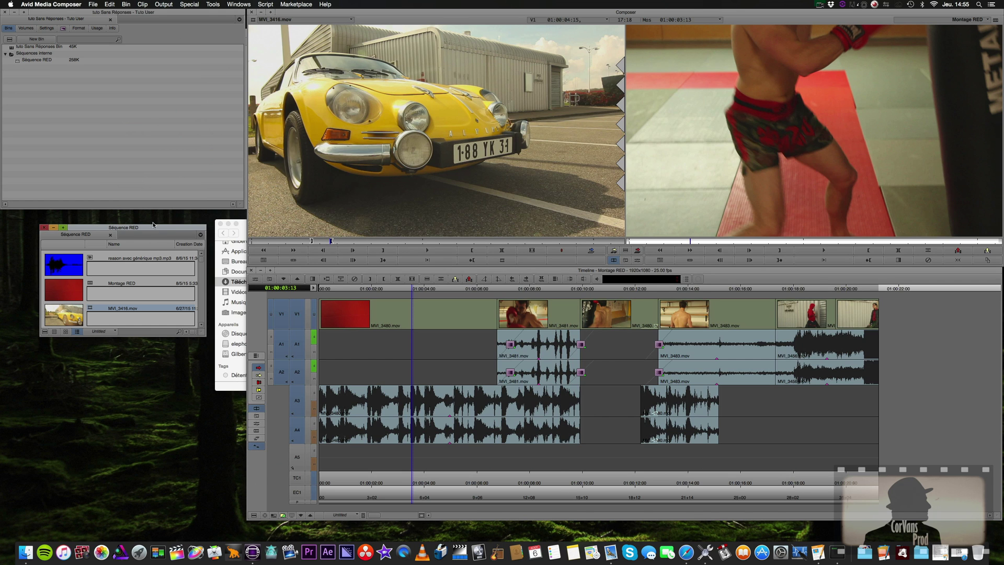
left_click(236, 6)
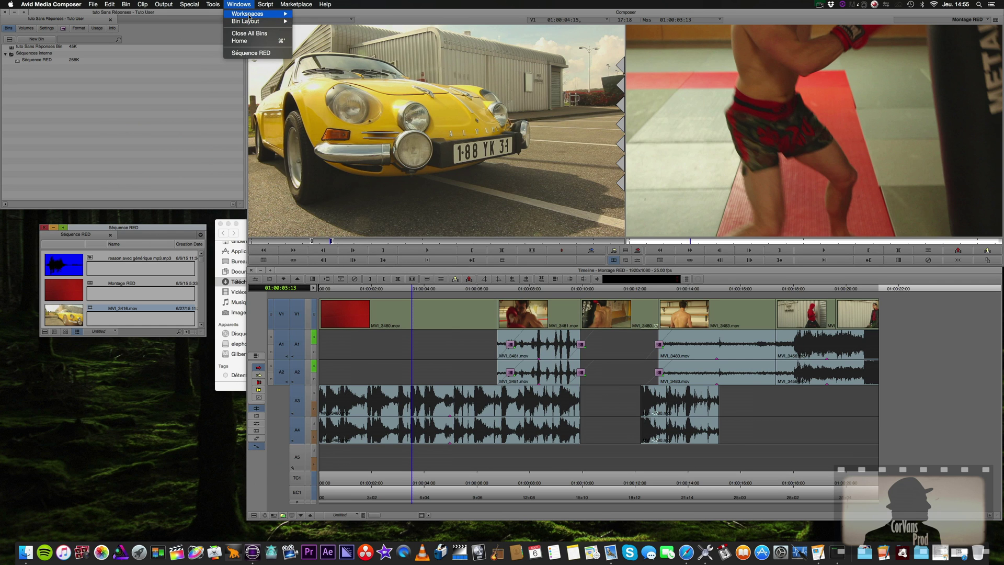
mouse_move(252, 17)
left_click(330, 24)
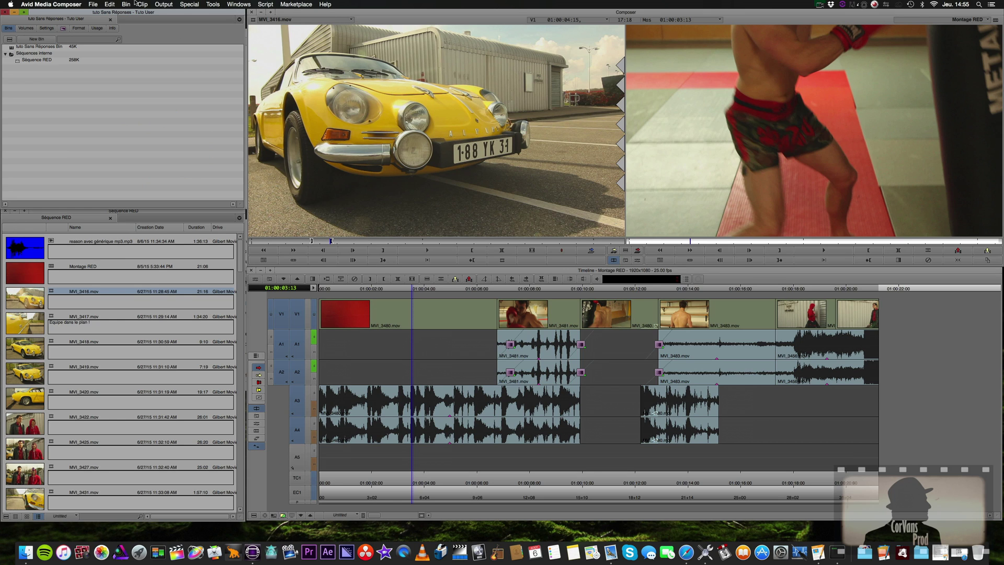
- Switch to the Audio Editing workspace and go back to Source/Record Editing
left_click(239, 4)
mouse_move(250, 13)
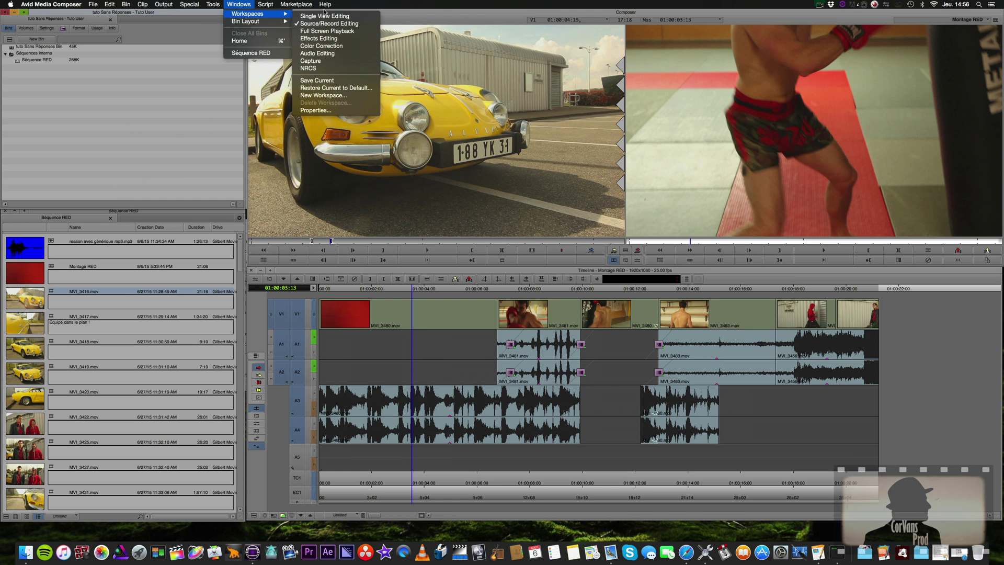
left_click(319, 54)
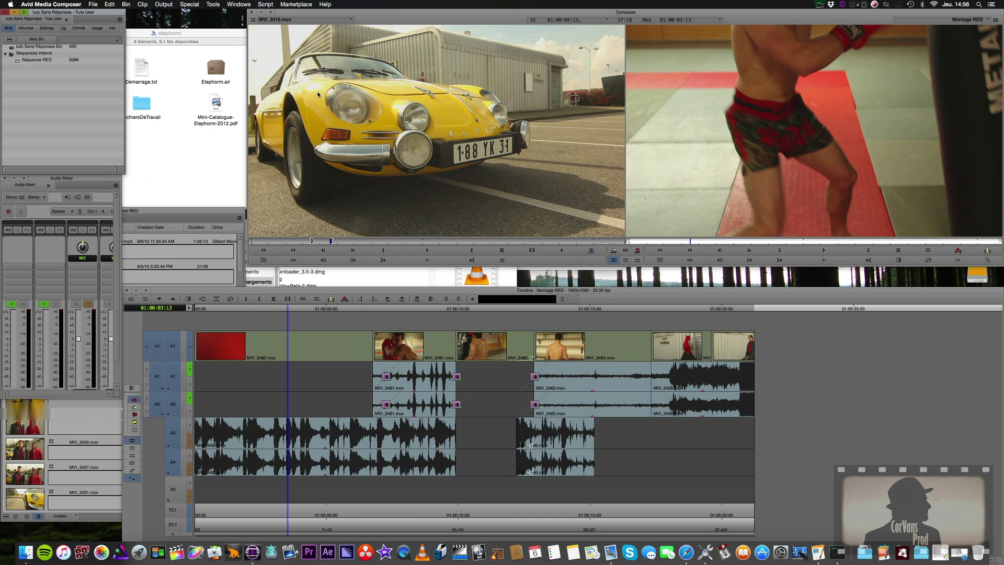
left_click(222, 4)
mouse_move(278, 14)
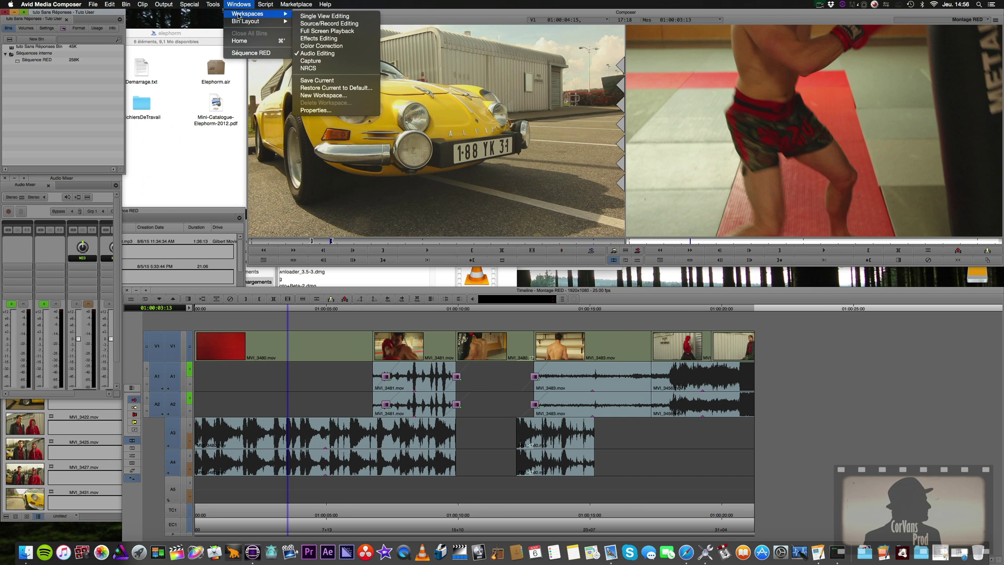
left_click(344, 24)
- Activate the Effects Editing workspace view from the project settings list
left_click(47, 28)
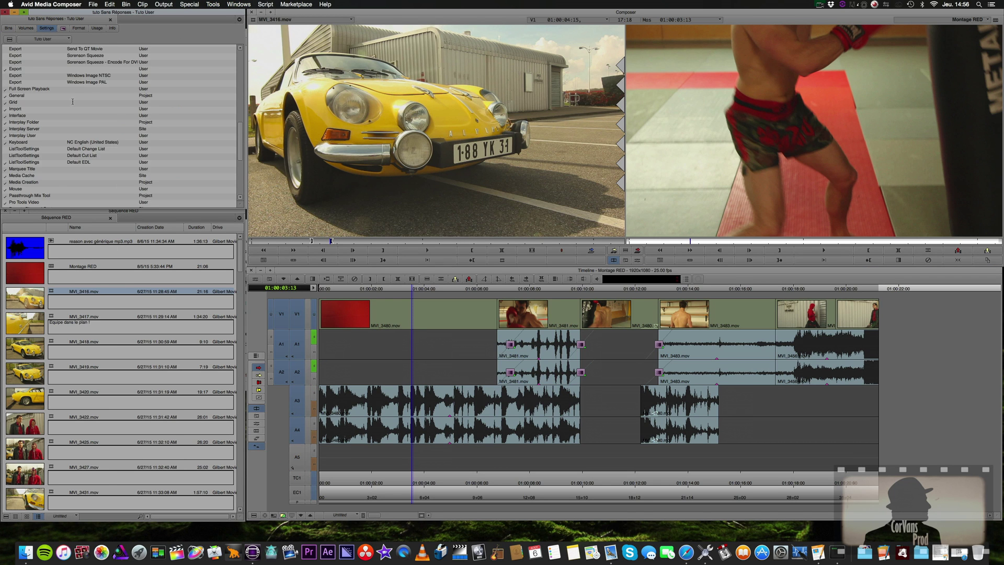
scroll(72, 102, "down", 7)
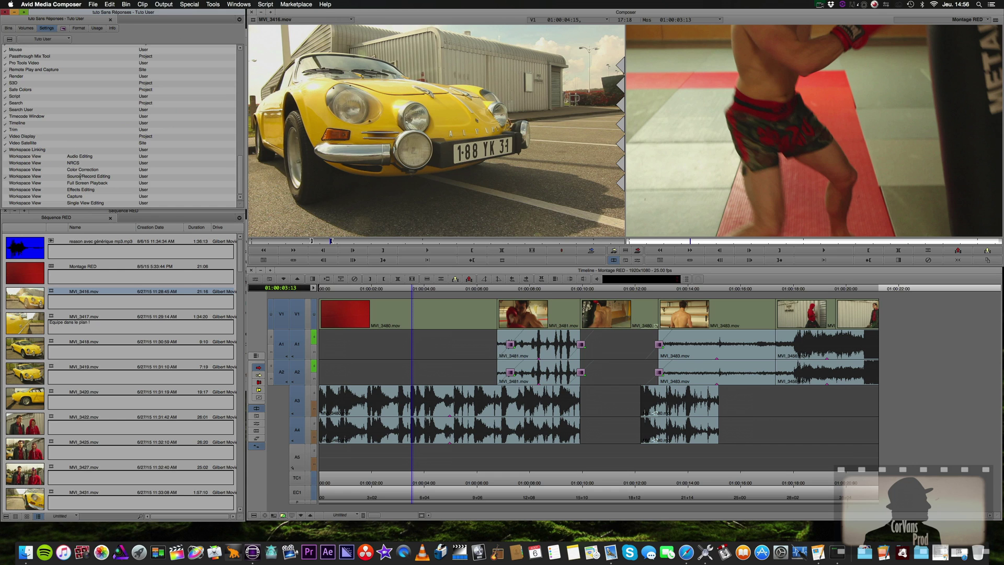
left_click(5, 190)
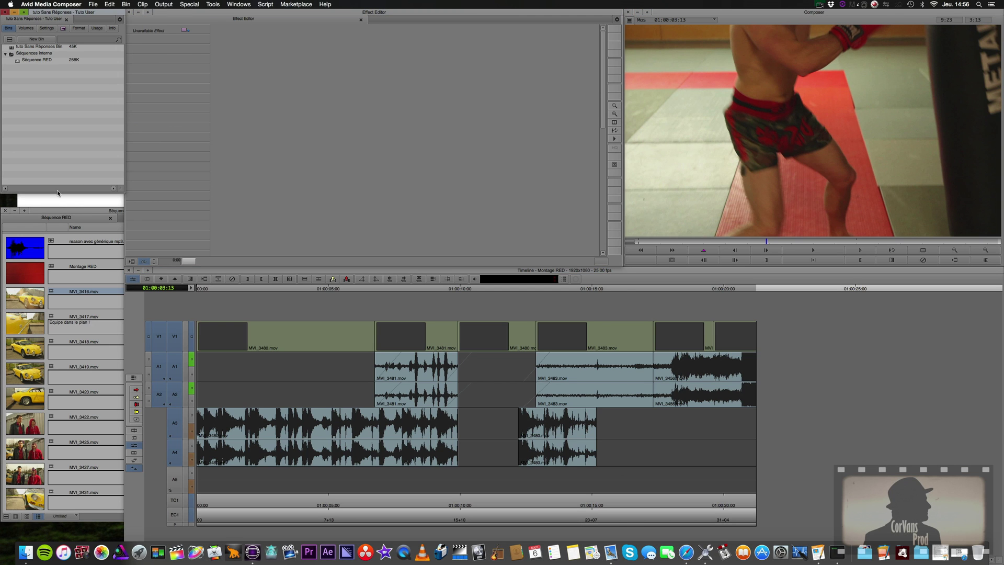
- Reopen the project settings list and activate the Source/Record Editing workspace view there
left_click(45, 29)
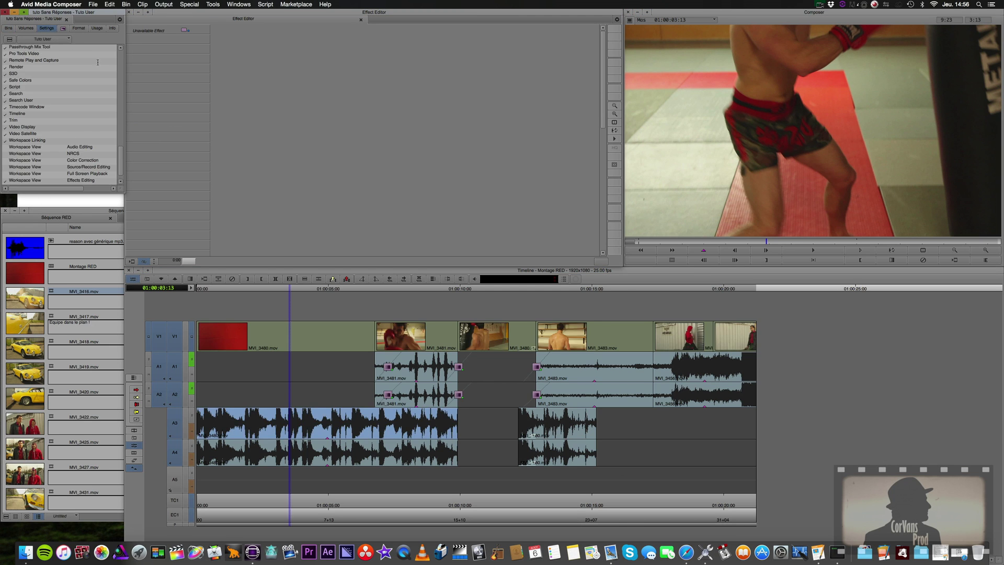
scroll(64, 166, "down", 2)
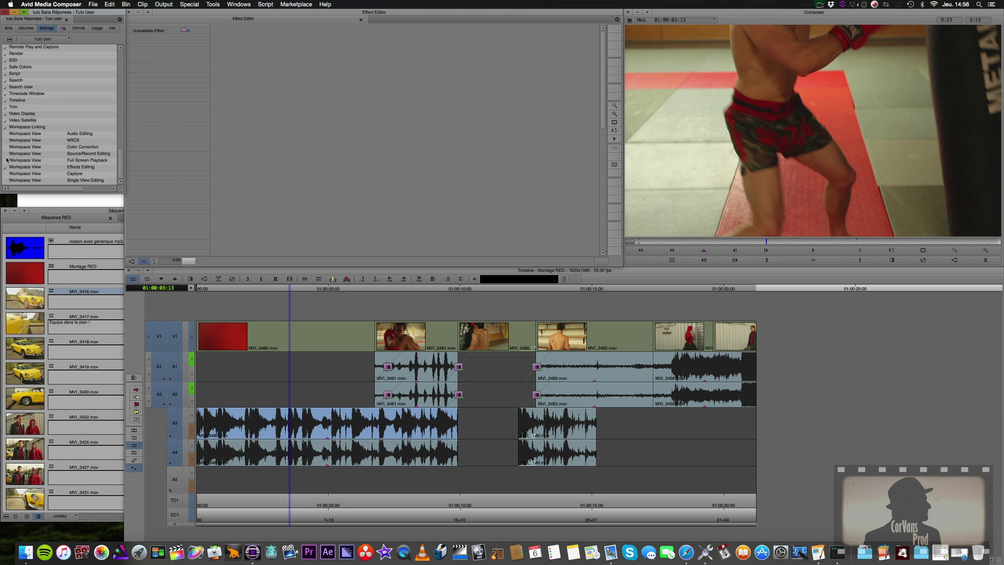
left_click(7, 154)
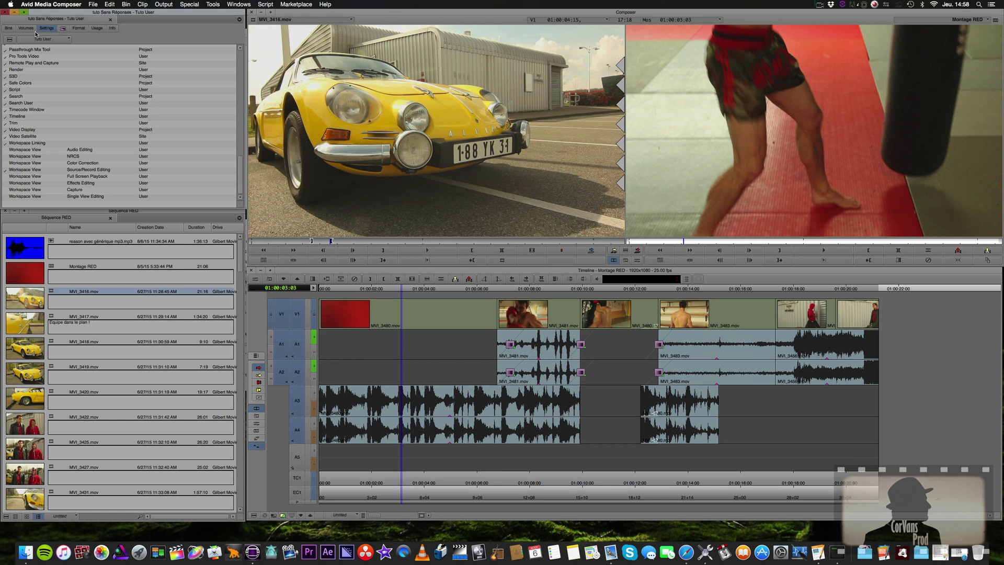
- Open the Interface settings from the project settings list, darken the interface brightness and apply the change
scroll(165, 60, "up", 15)
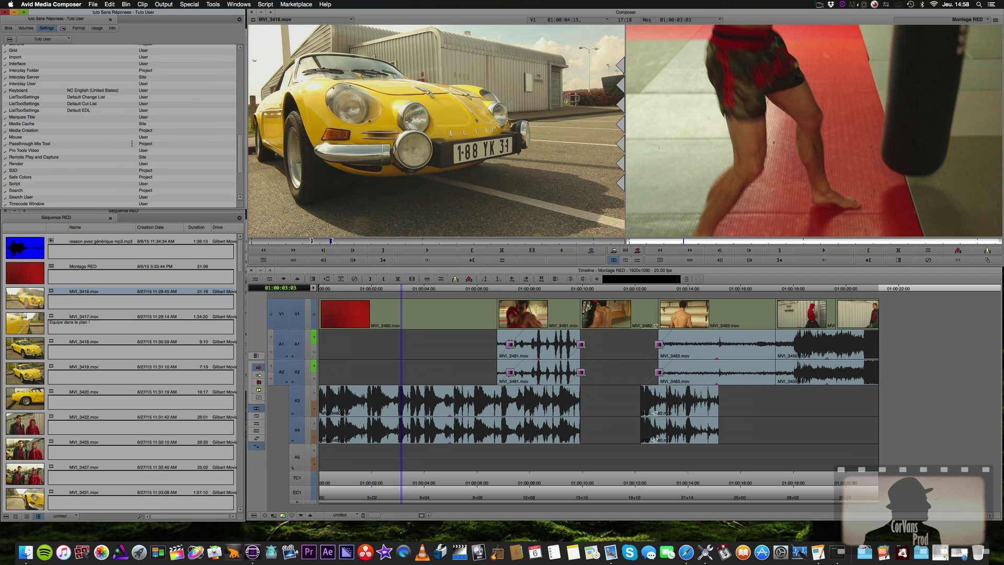
scroll(131, 143, "up", 10)
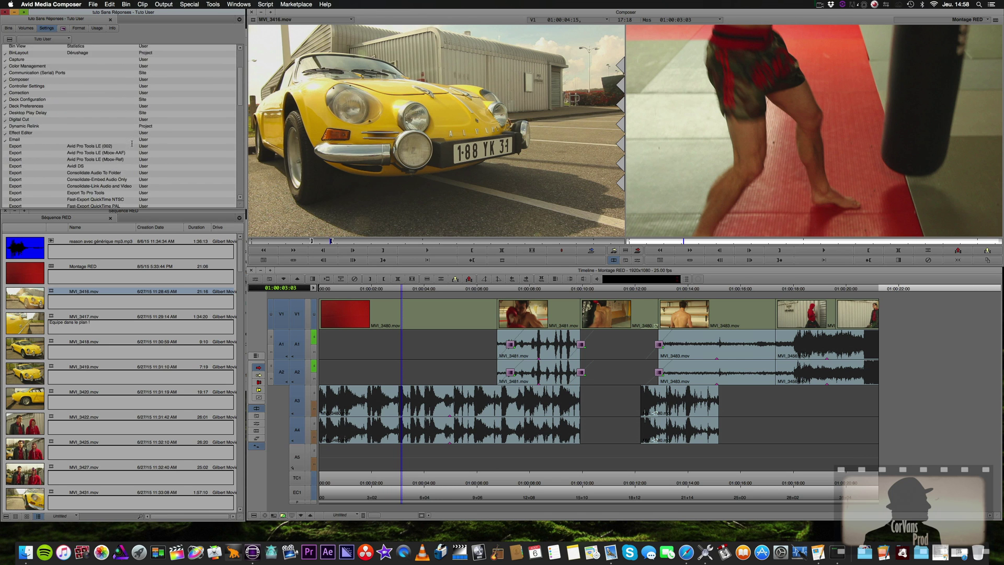
scroll(132, 143, "down", 10)
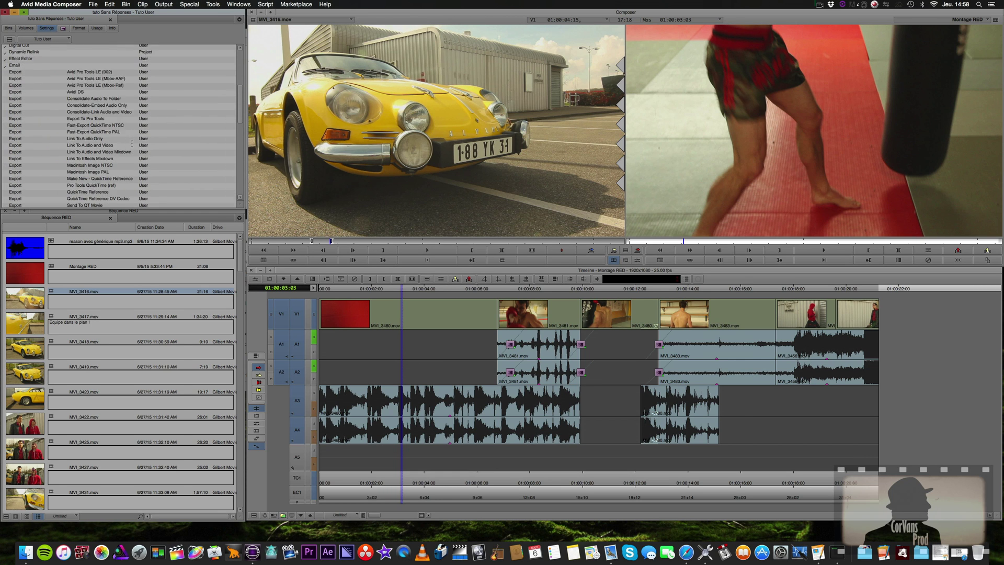
scroll(132, 143, "down", 2)
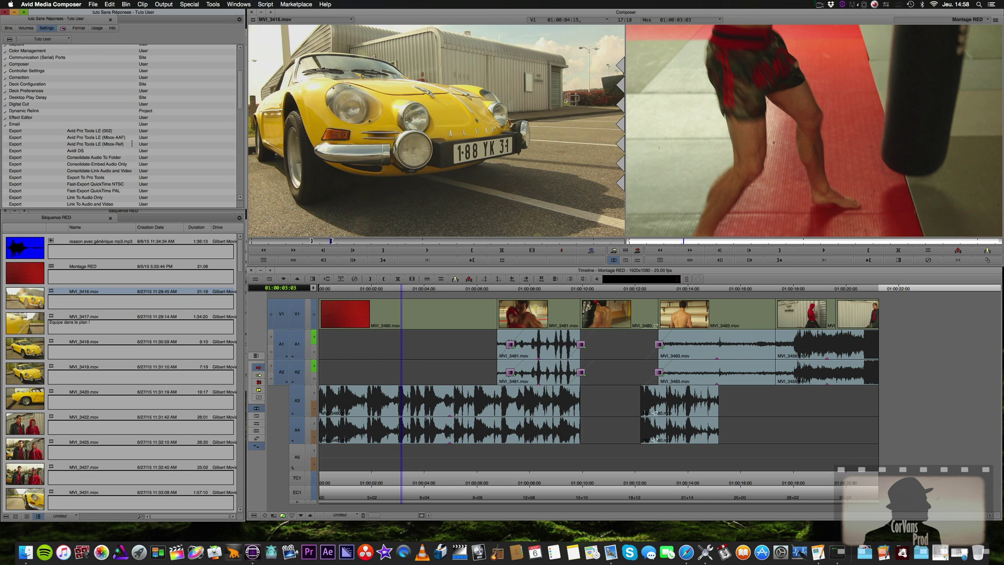
scroll(132, 144, "down", 7)
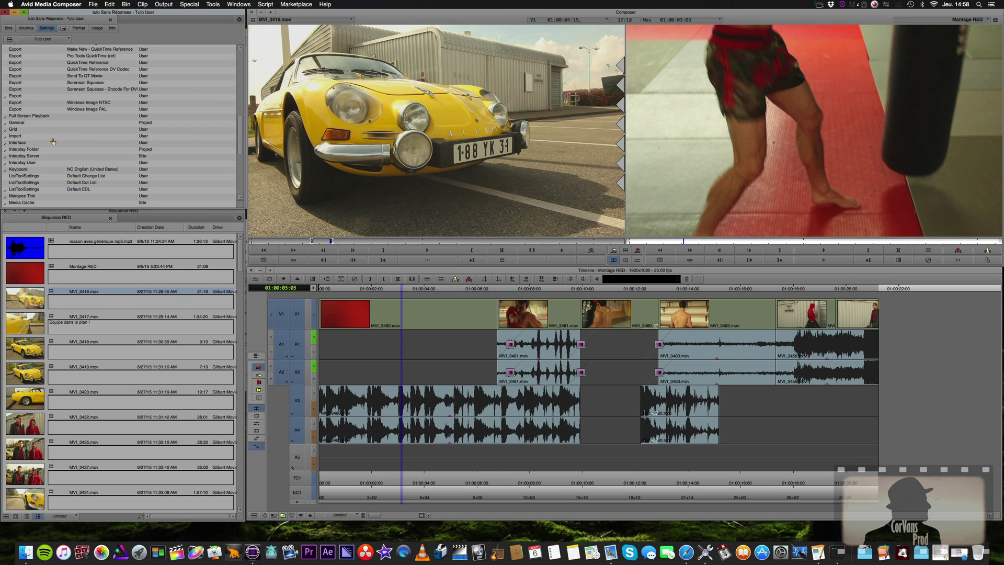
double_click(25, 143)
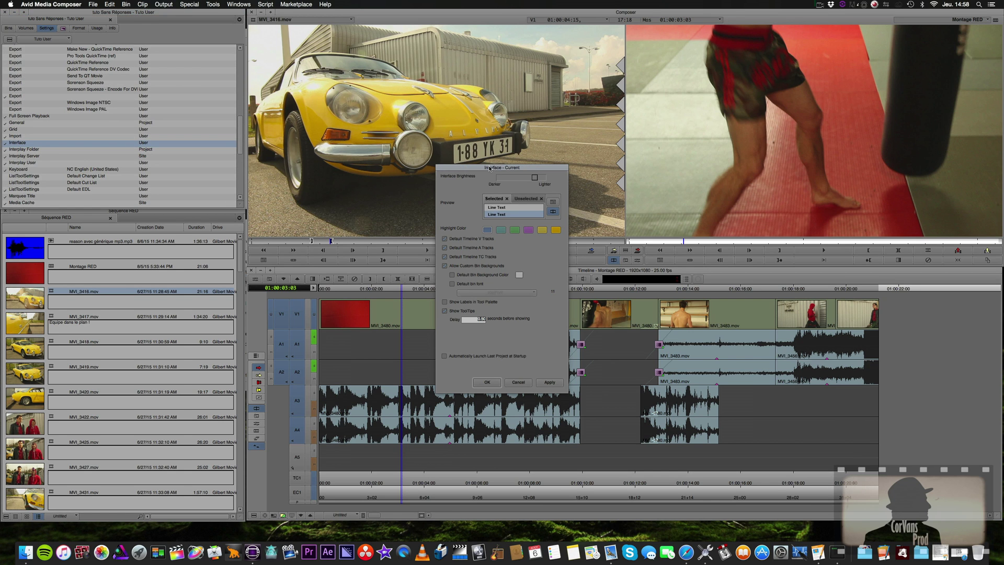
left_click_drag(490, 168, 177, 119)
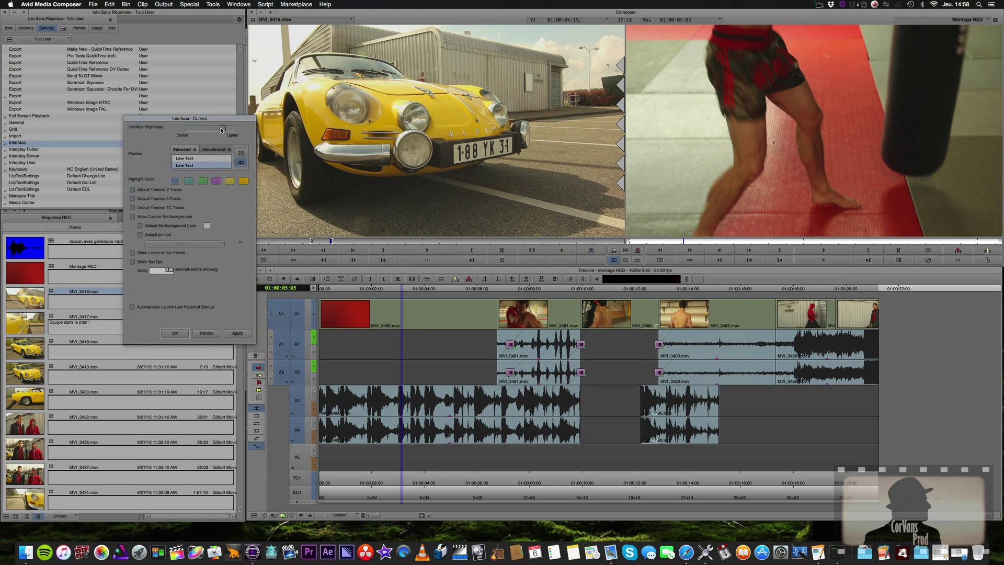
left_click_drag(222, 130, 165, 129)
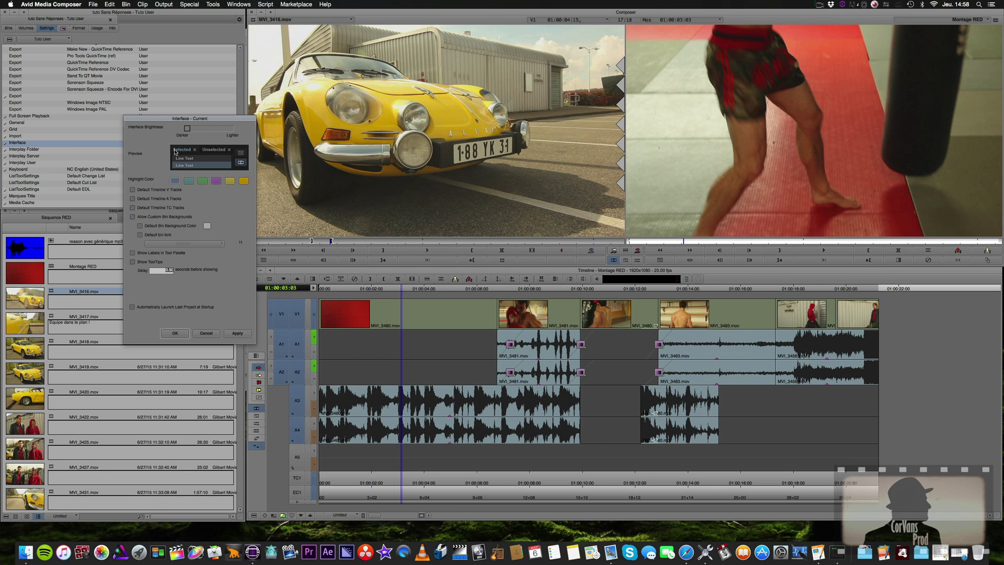
left_click(237, 334)
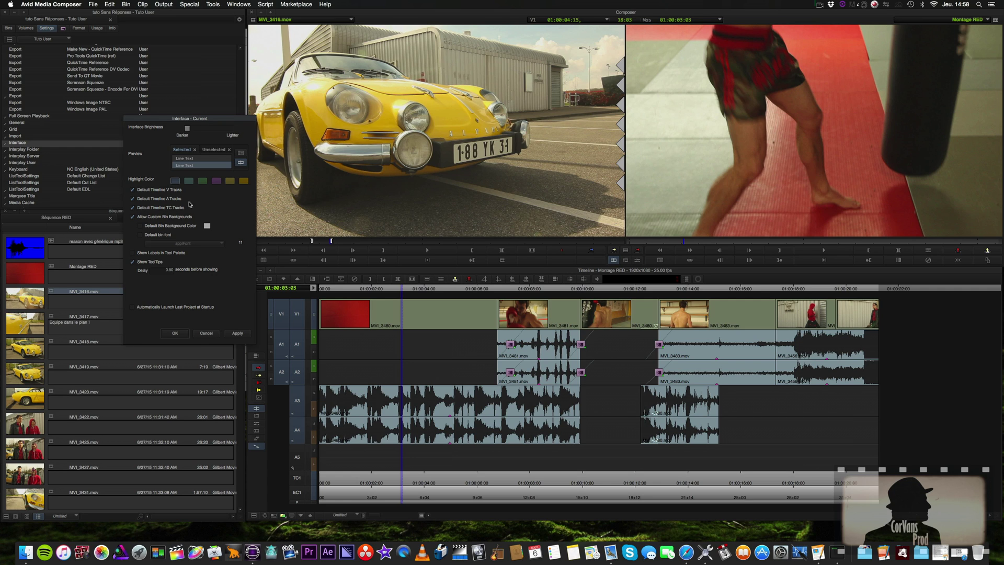
- Try the yellow highlight color on the interface, replace it with teal and confirm the Interface settings
left_click(229, 181)
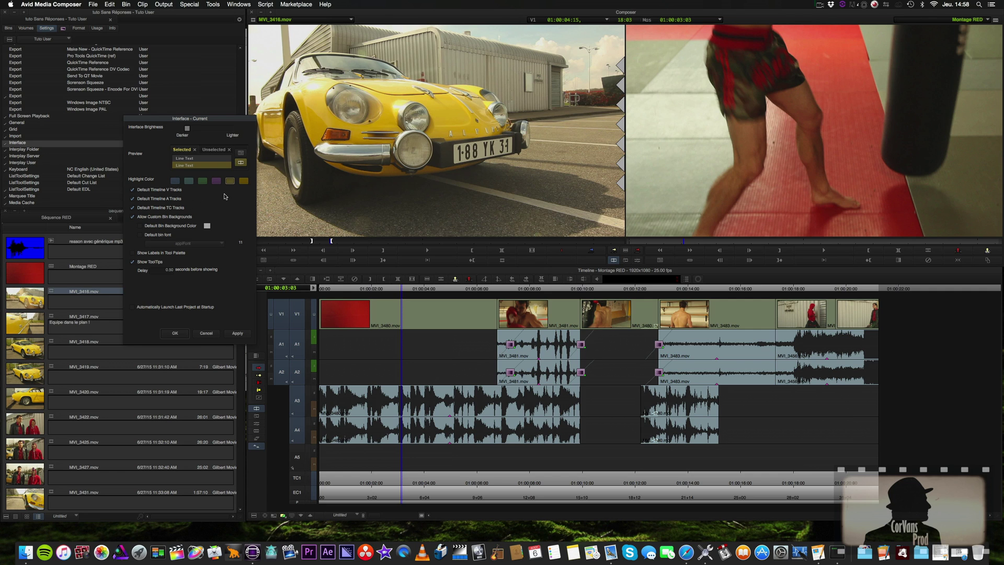
left_click(239, 333)
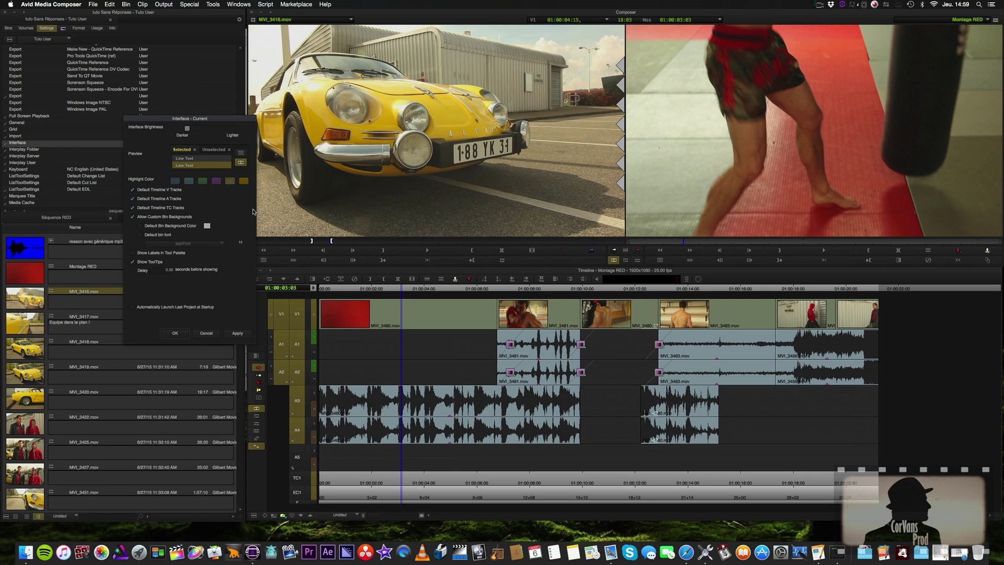
left_click(189, 180)
left_click(237, 332)
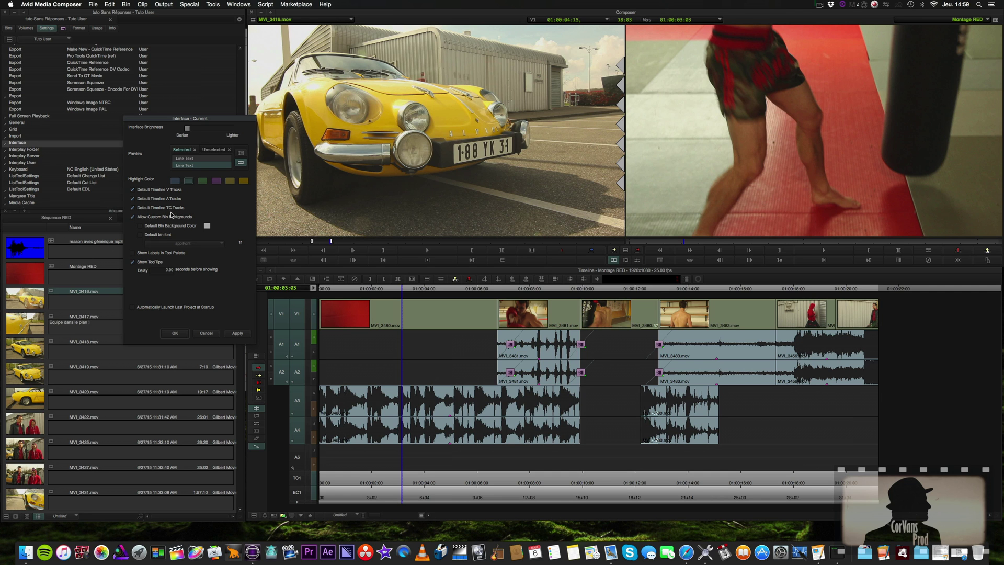
left_click(176, 333)
- Switch the Séquence RED bin to Text view
scroll(129, 339, "down", 10)
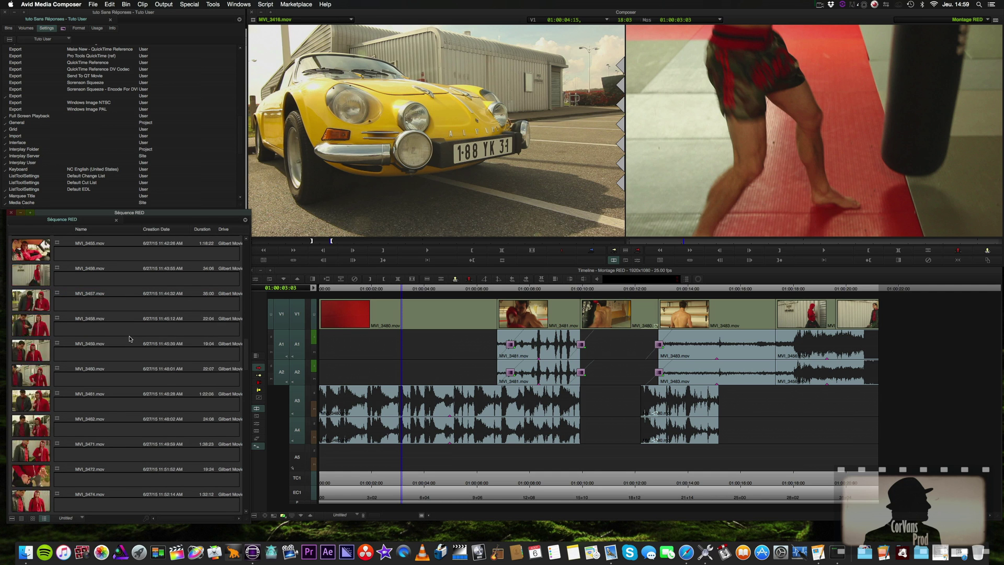
scroll(130, 339, "down", 3)
left_click(21, 518)
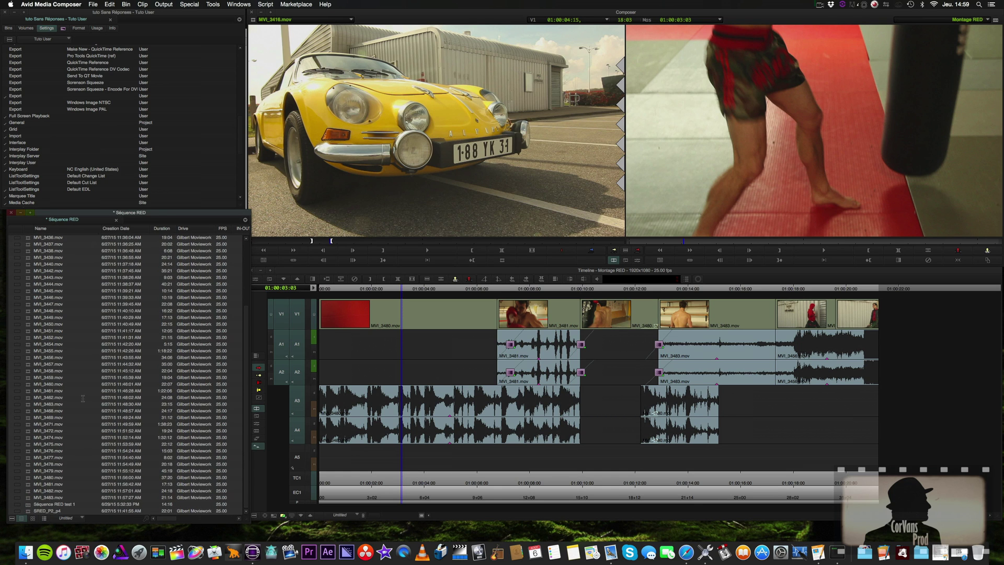
right_click(83, 398)
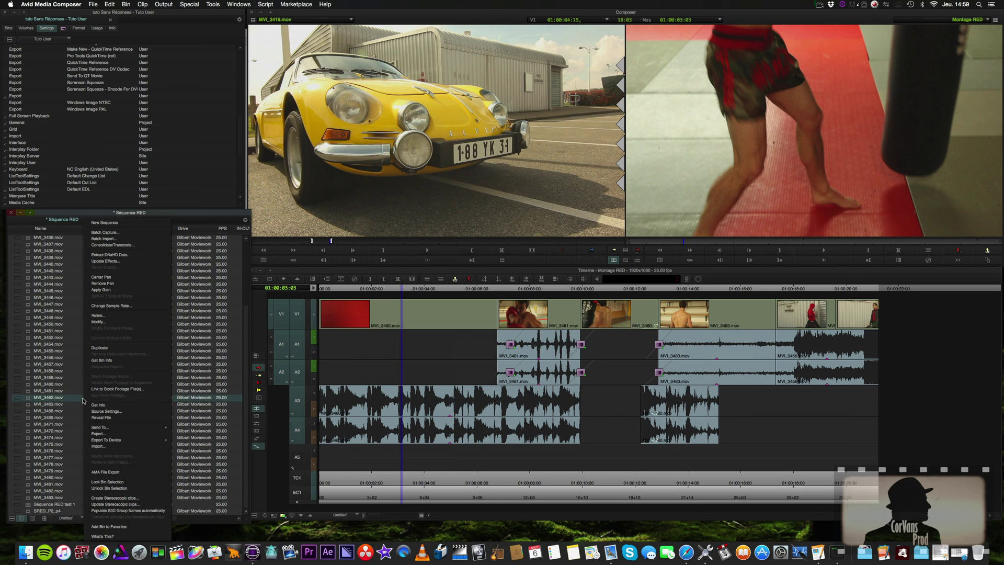
left_click(69, 429)
- Enlarge the Séquence RED bin window to reveal more clips and columns, and move it up over the project window
left_click_drag(138, 212, 155, 138)
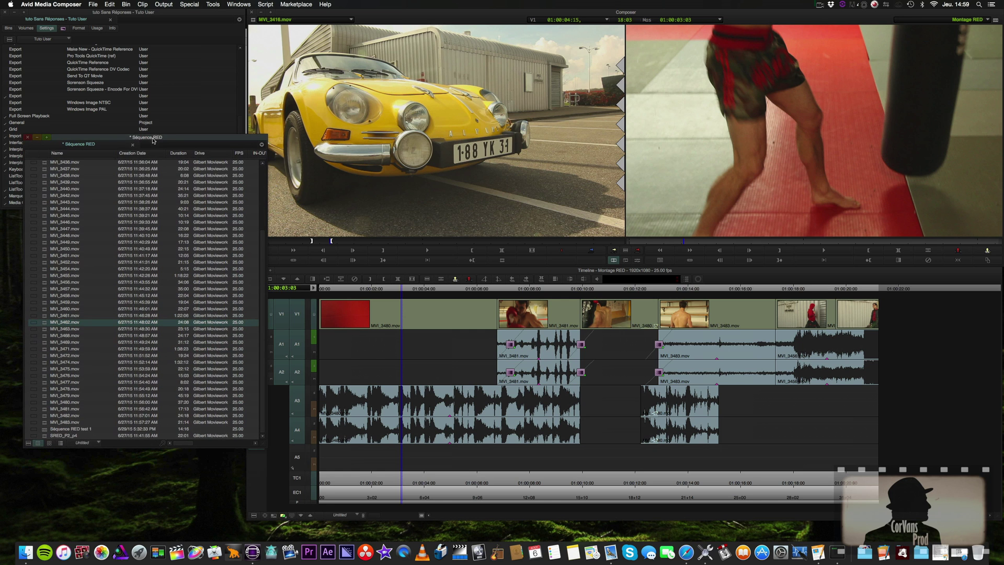
left_click_drag(266, 445, 397, 538)
left_click_drag(467, 548, 480, 546)
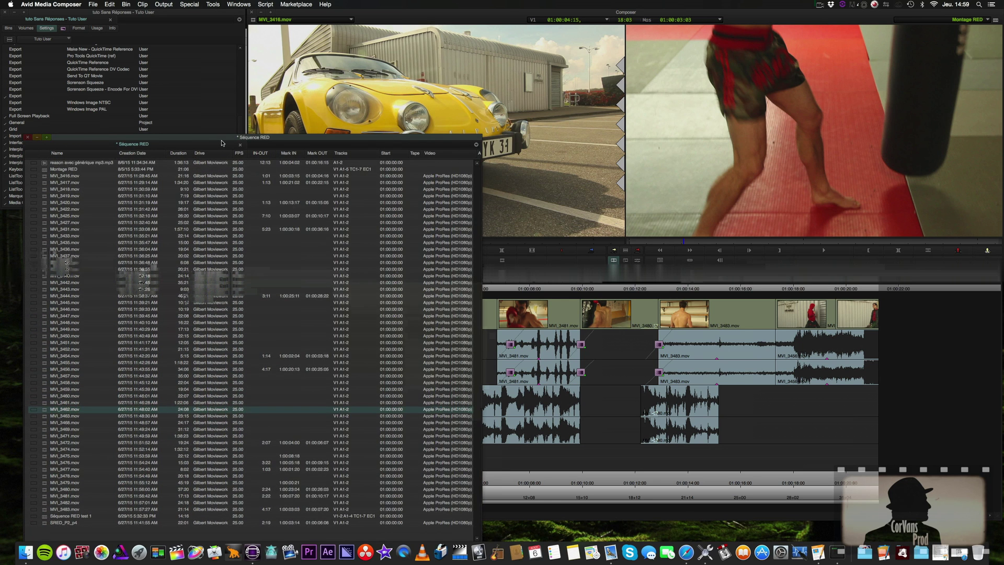
left_click_drag(223, 137, 215, 42)
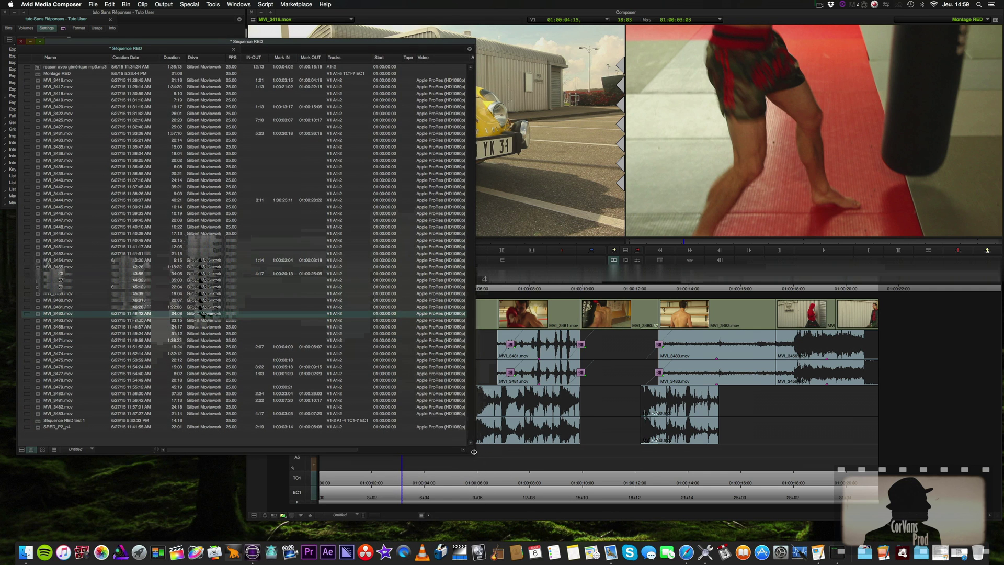
- Set the Séquence RED bin font to Arial Black at a larger size
right_click(225, 440)
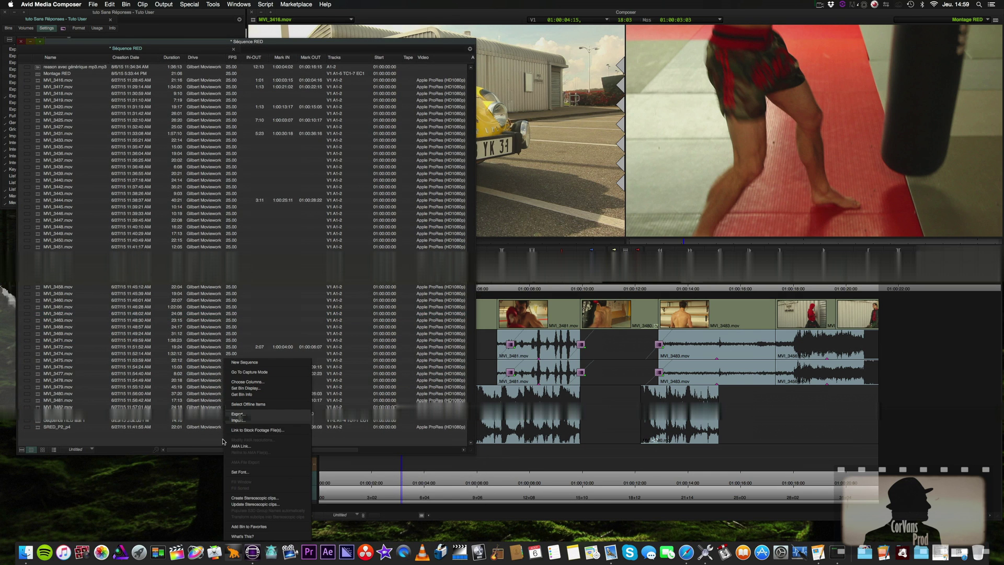
left_click(241, 472)
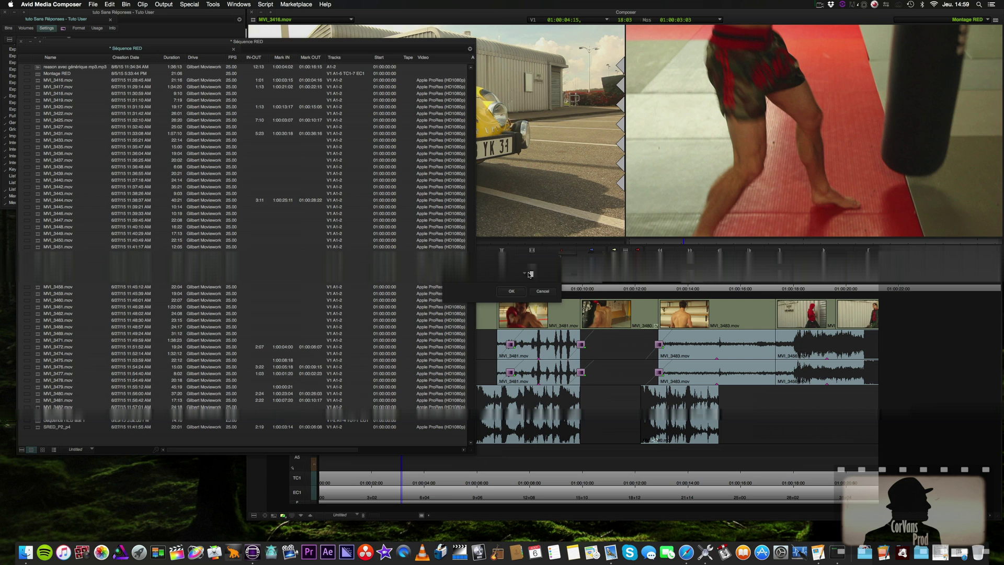
left_click(521, 273)
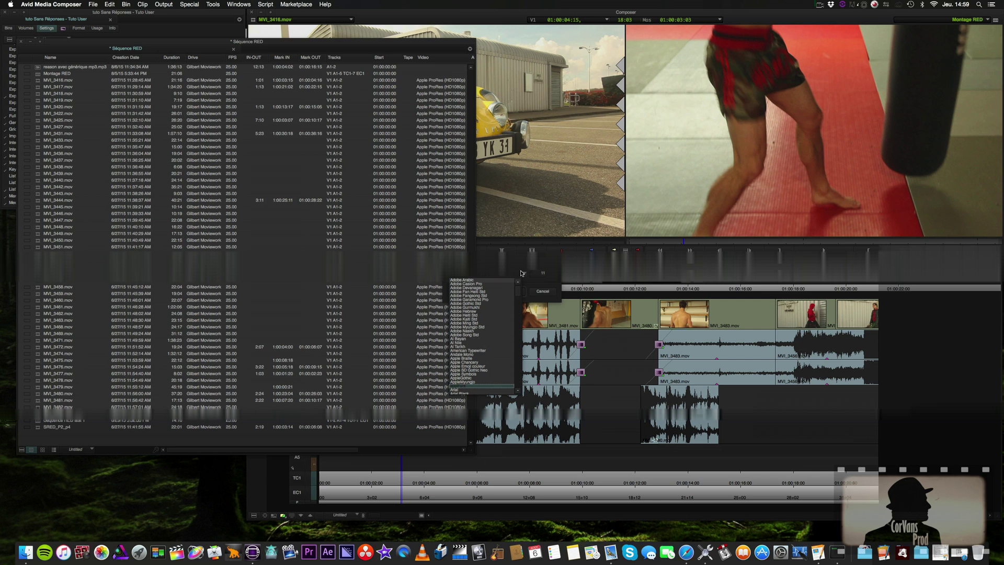
scroll(492, 312, "down", 5)
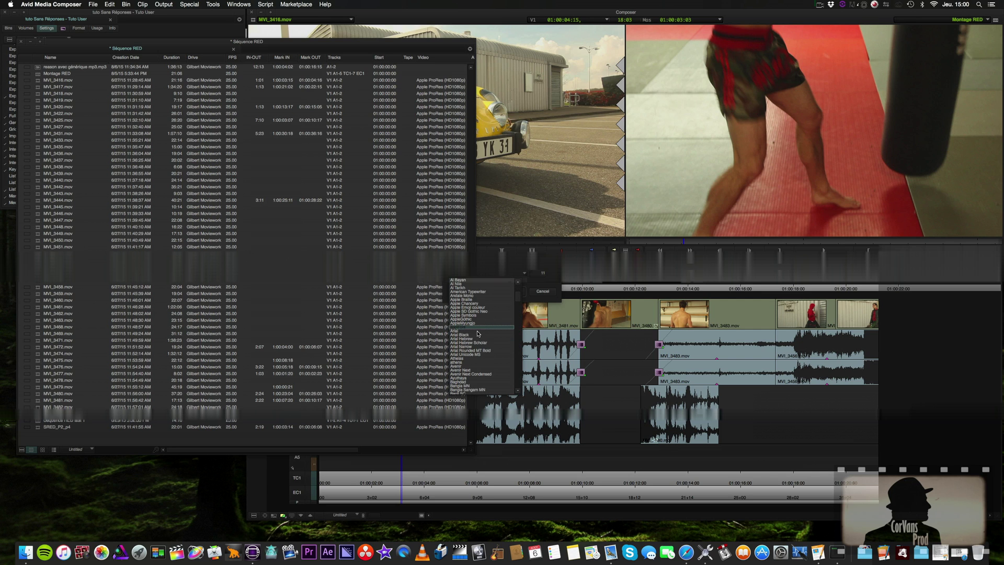
left_click(477, 333)
key("Tab")
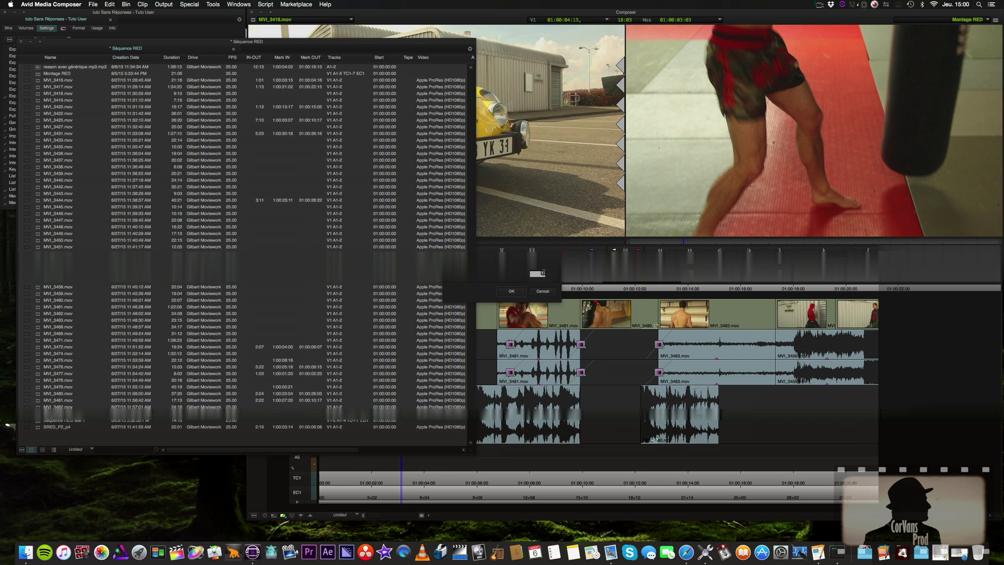
type("4")
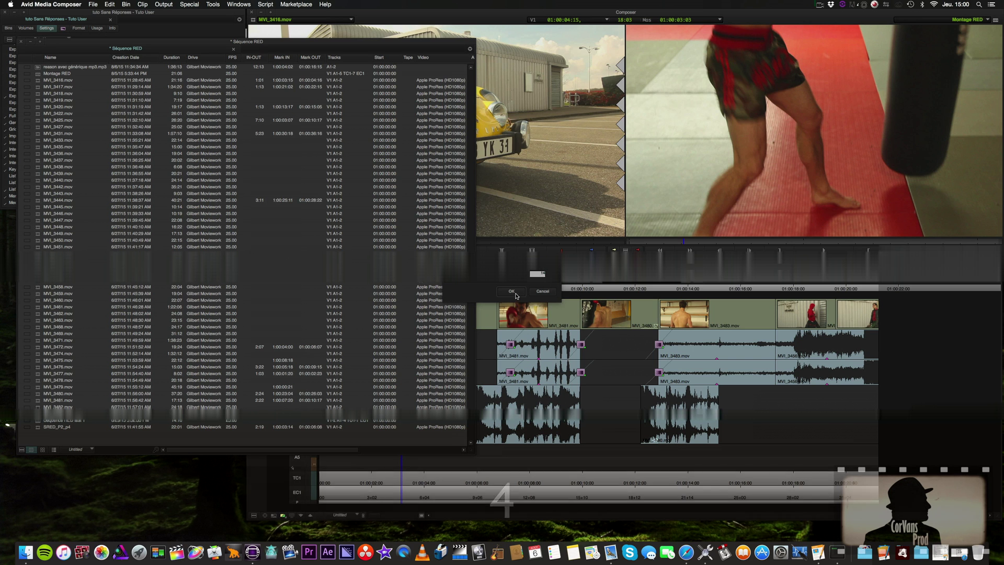
key("Return")
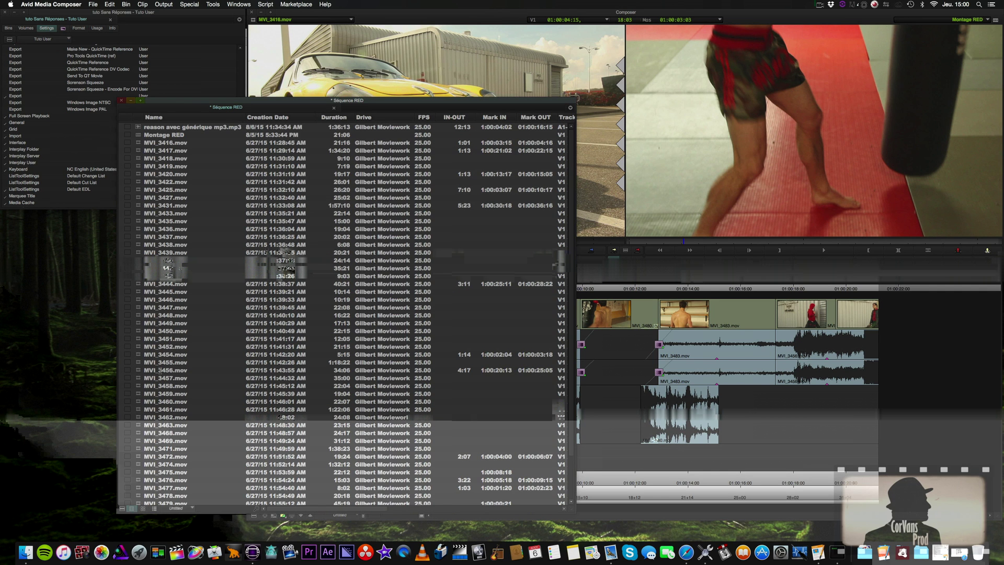
- Assign an orange clip color to MVI_3477.mov and move the bin window to uncover more of the timeline
left_click(101, 444)
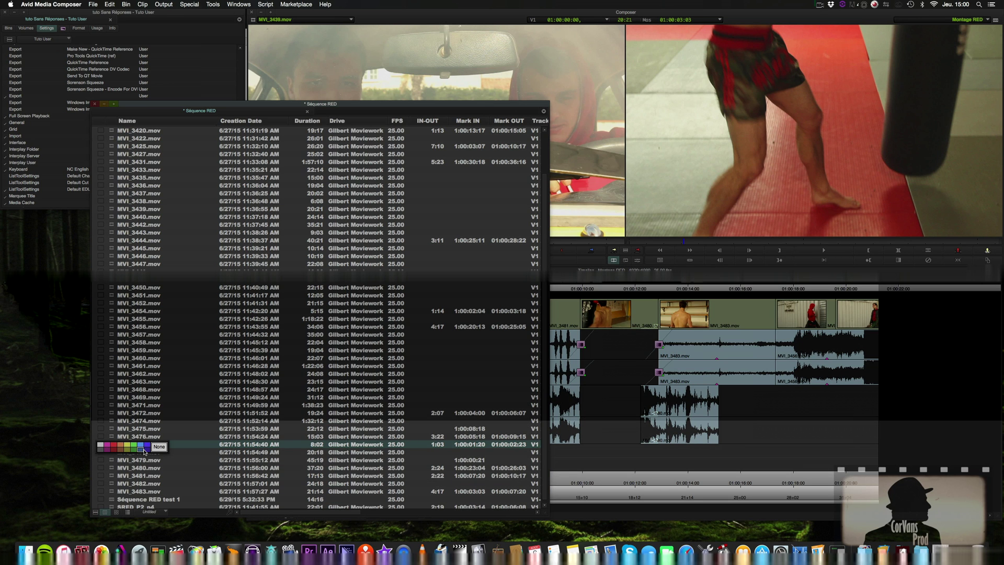
left_click(122, 446)
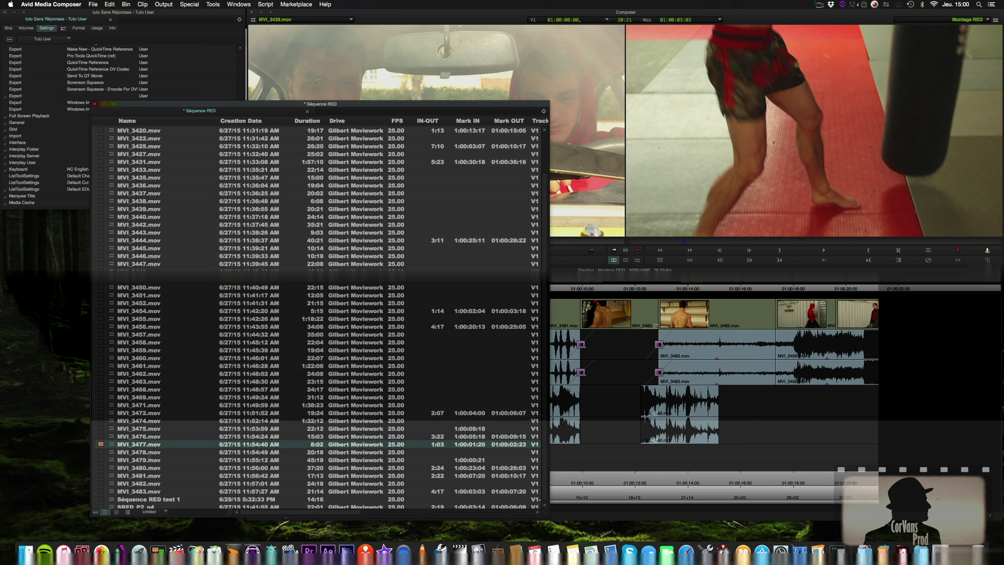
left_click_drag(416, 104, 315, 63)
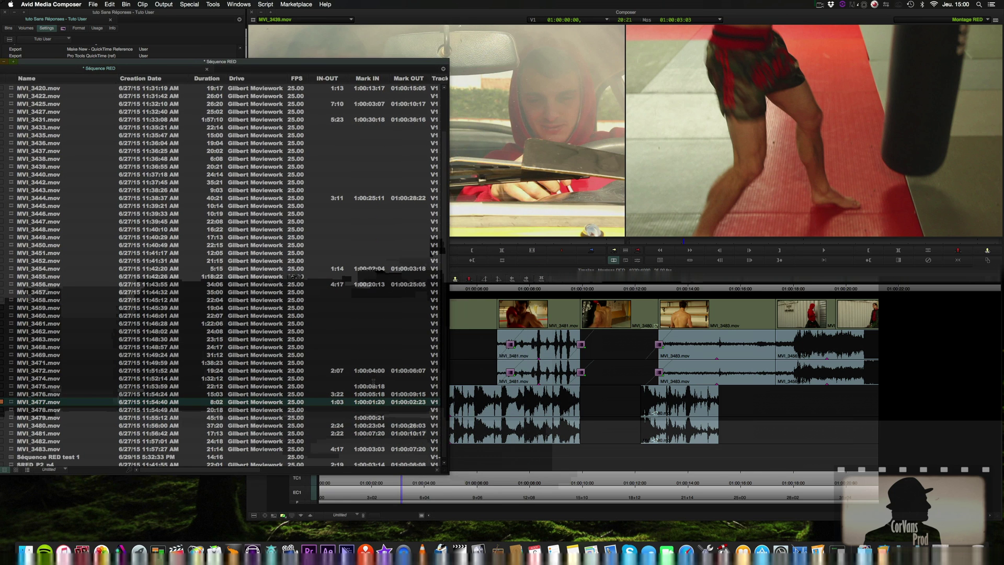
- Enable the AMA color in the timeline's Clip Color options and confirm
left_click(286, 505)
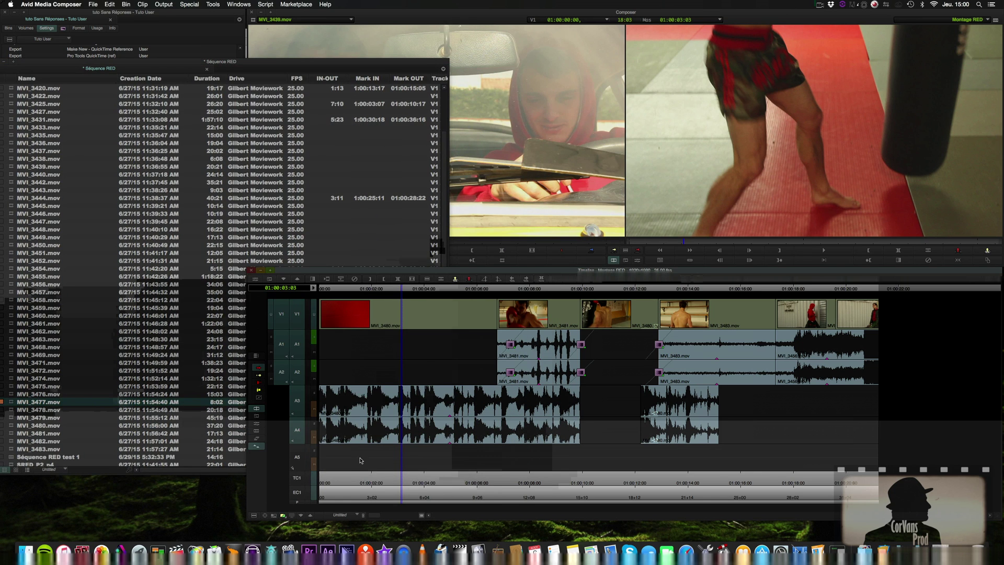
left_click(254, 516)
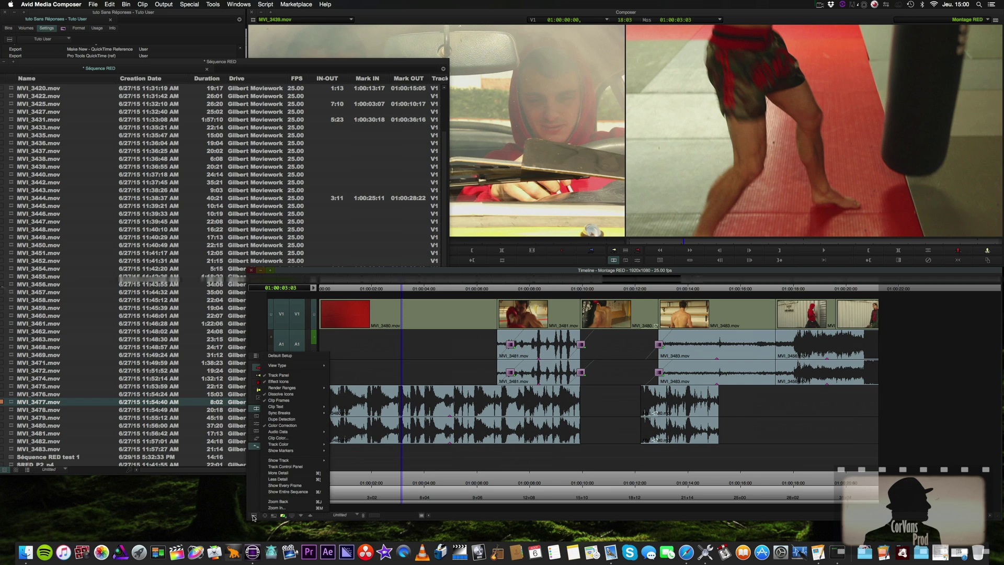
left_click(302, 437)
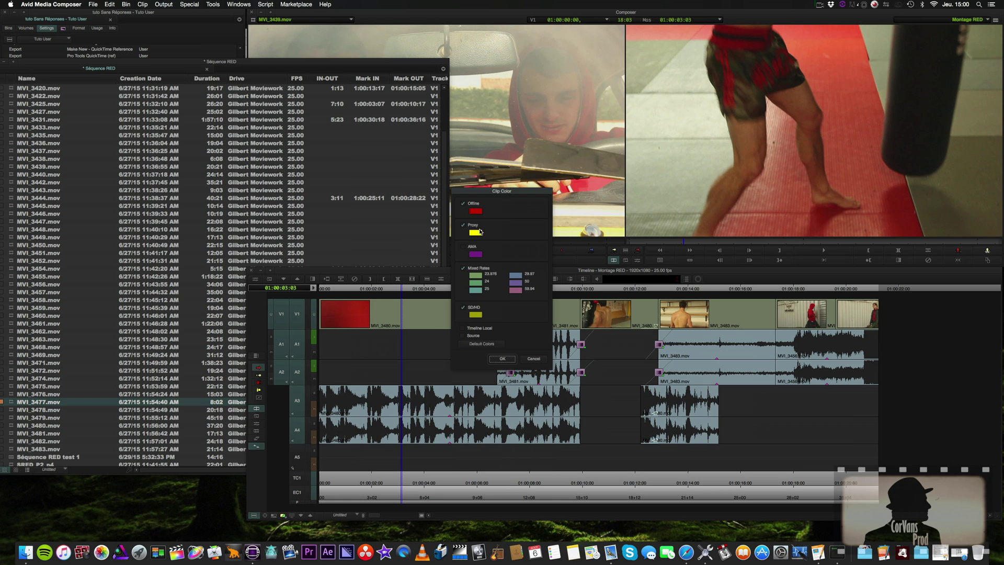
left_click(463, 247)
left_click(501, 359)
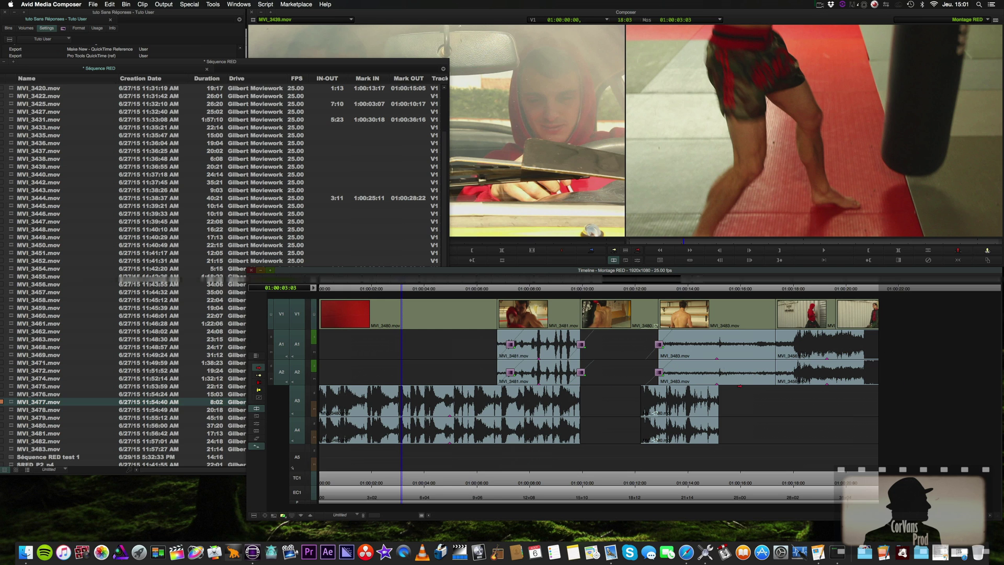
- Bring the Séquence RED bin window fully on screen and enlarge it to fit the whole clip list
left_click_drag(245, 63, 270, 72)
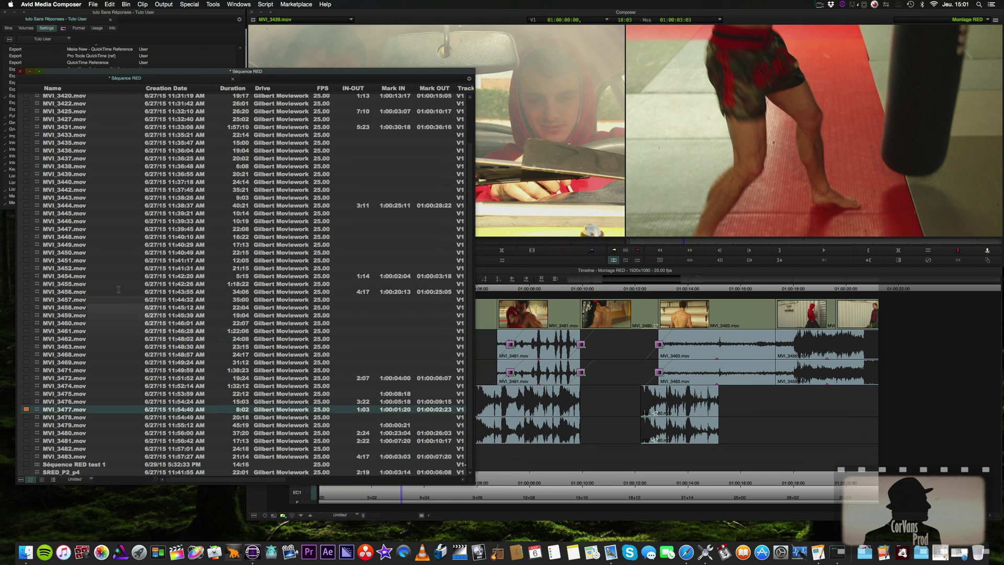
scroll(119, 289, "up", 3)
scroll(119, 289, "down", 3)
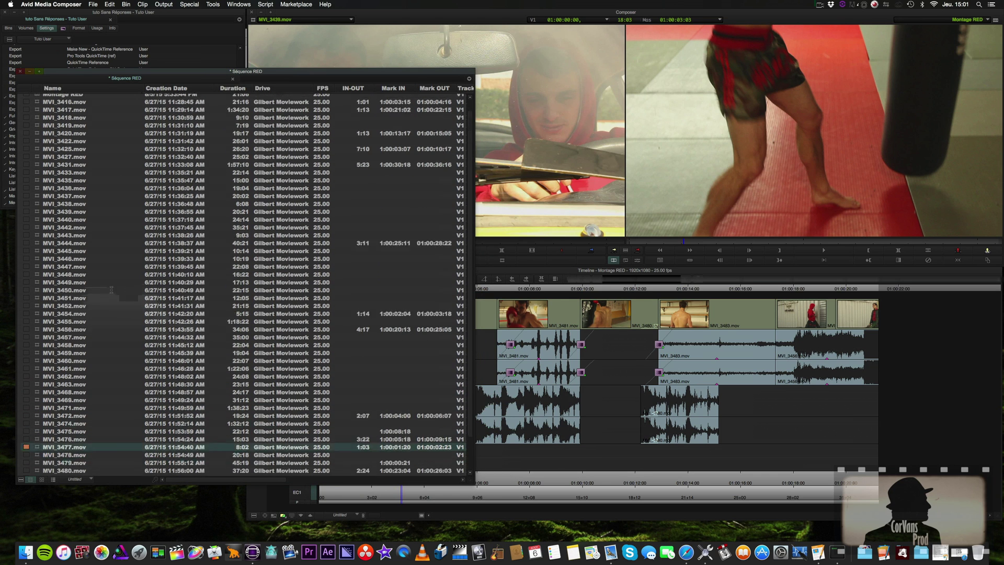
left_click_drag(470, 479, 560, 549)
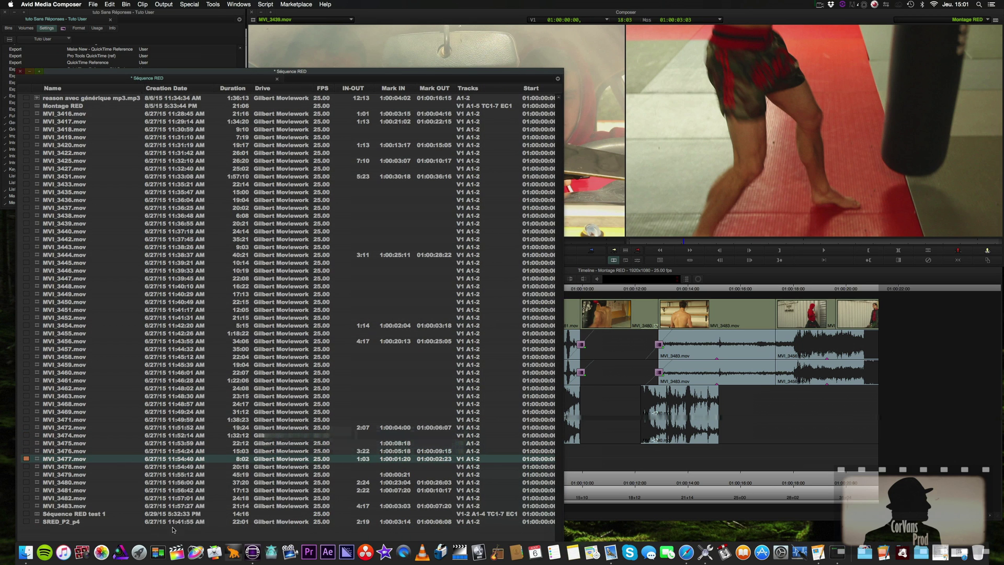
- Restore the Séquence RED bin's default font, then shrink its window and dock it directly beneath the project window
right_click(175, 530)
left_click(210, 473)
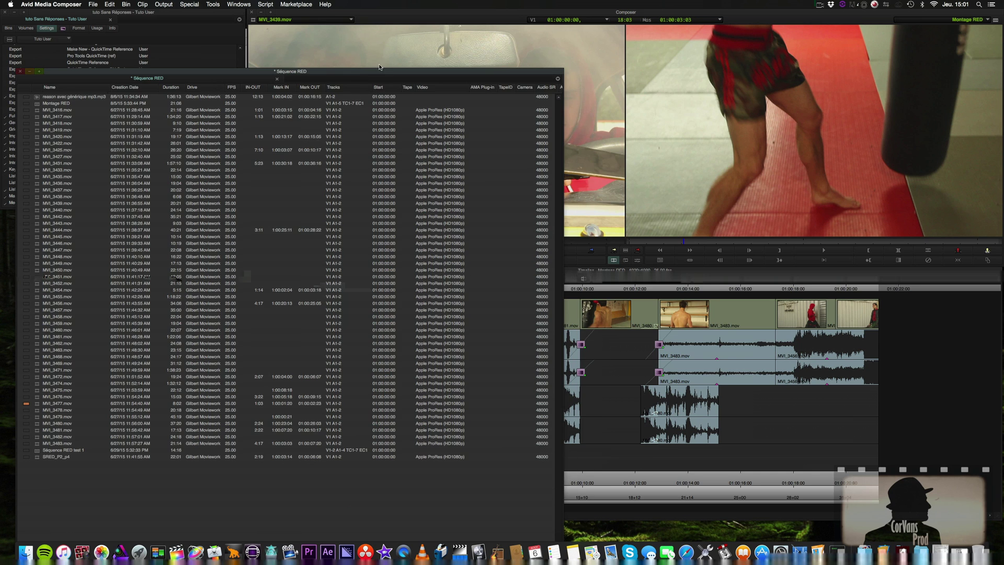
left_click_drag(379, 67, 394, 21)
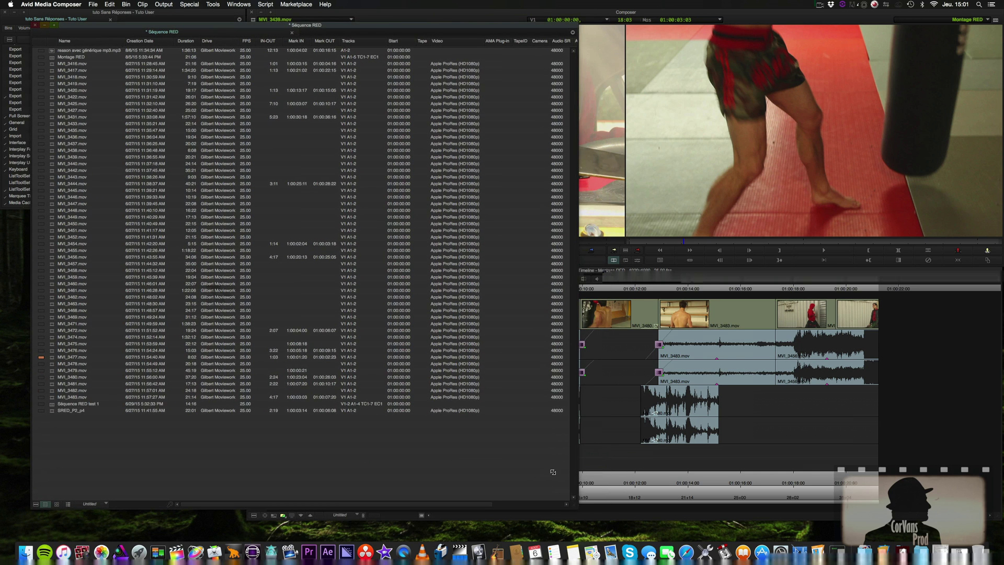
left_click_drag(553, 472, 403, 319)
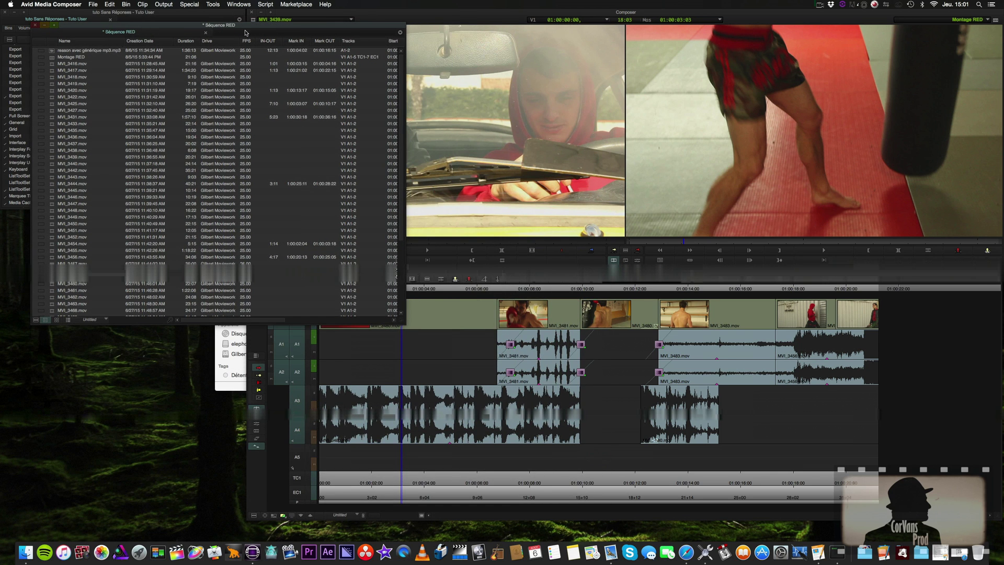
left_click_drag(246, 32, 219, 213)
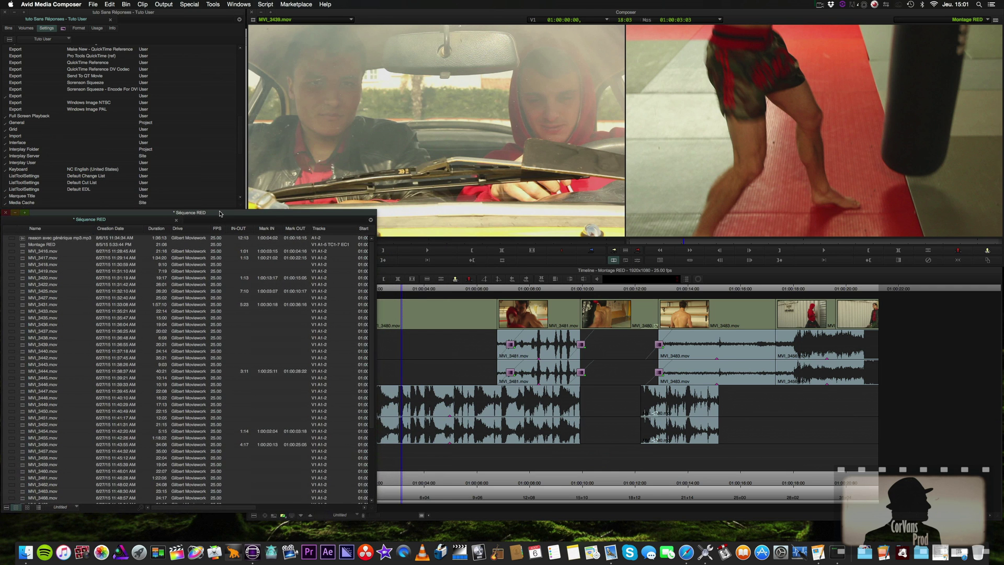
left_click_drag(375, 510, 241, 516)
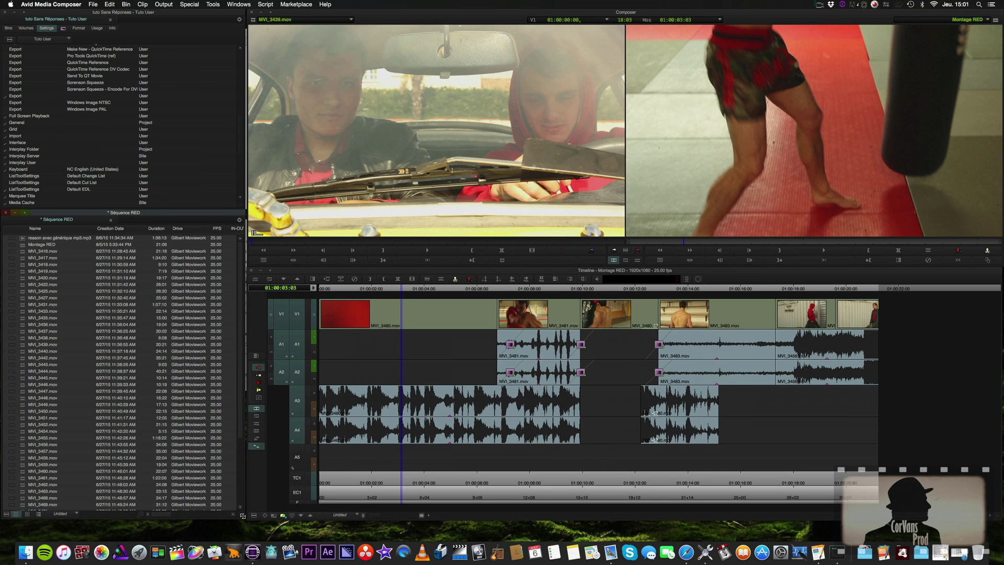
left_click_drag(163, 214, 160, 215)
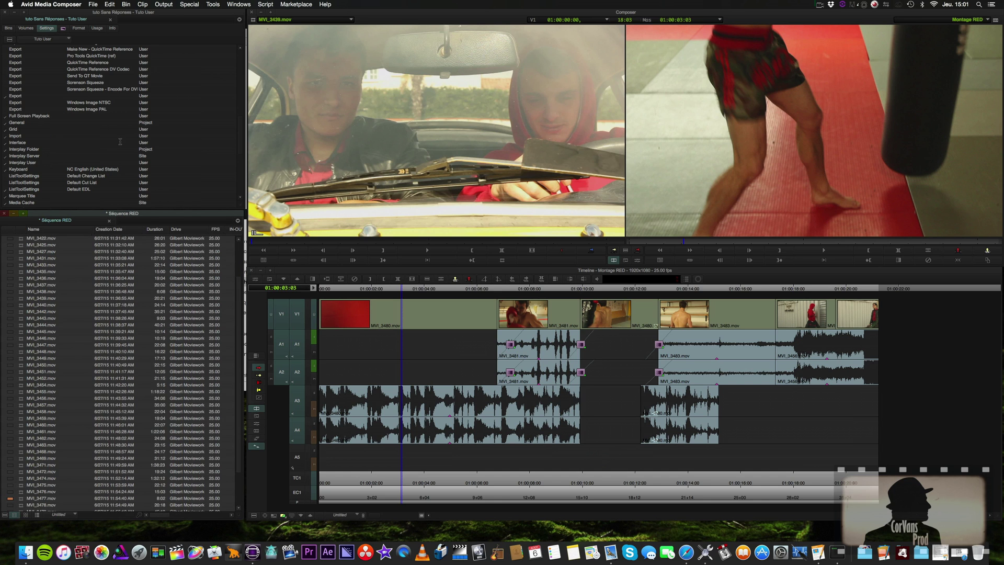
- Try the Link to Named settings option for the Effects Editing workspace view and cancel without applying it
left_click(218, 204)
scroll(159, 185, "down", 5)
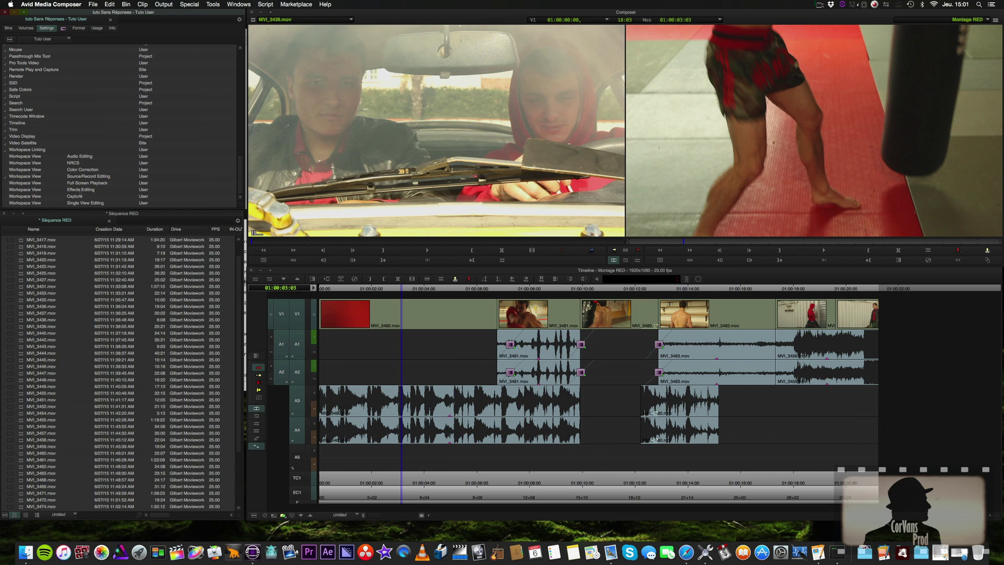
double_click(29, 190)
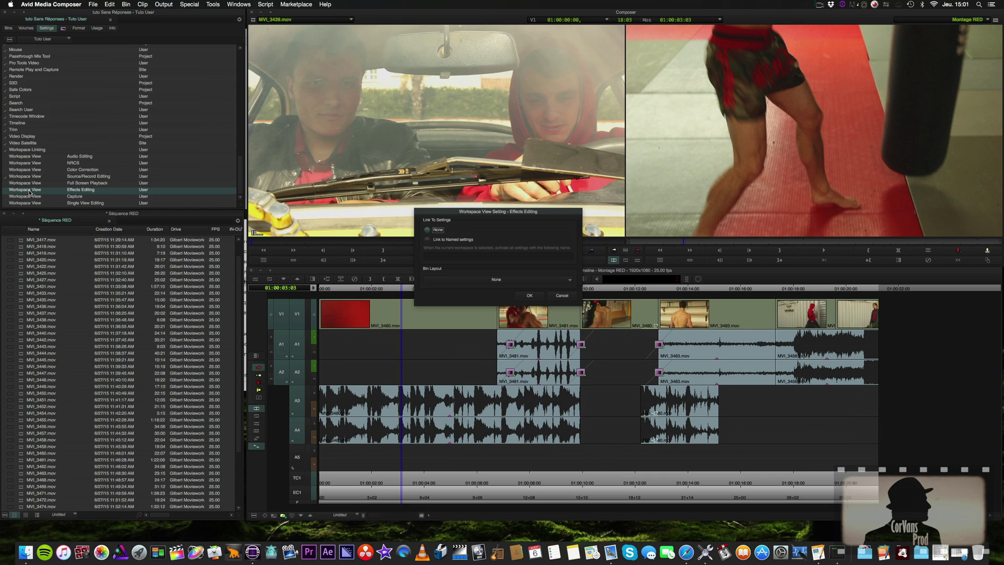
left_click(454, 240)
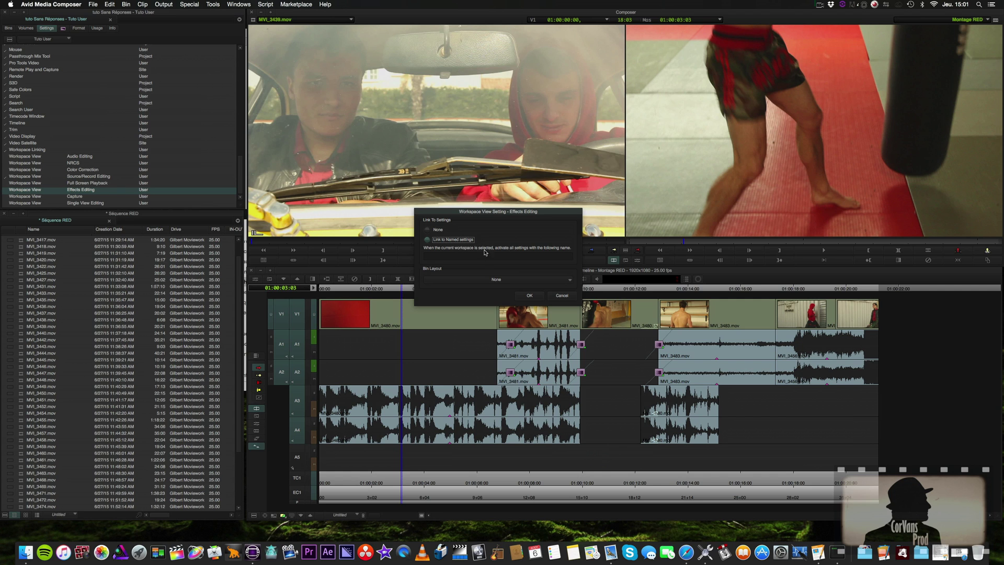
left_click(538, 256)
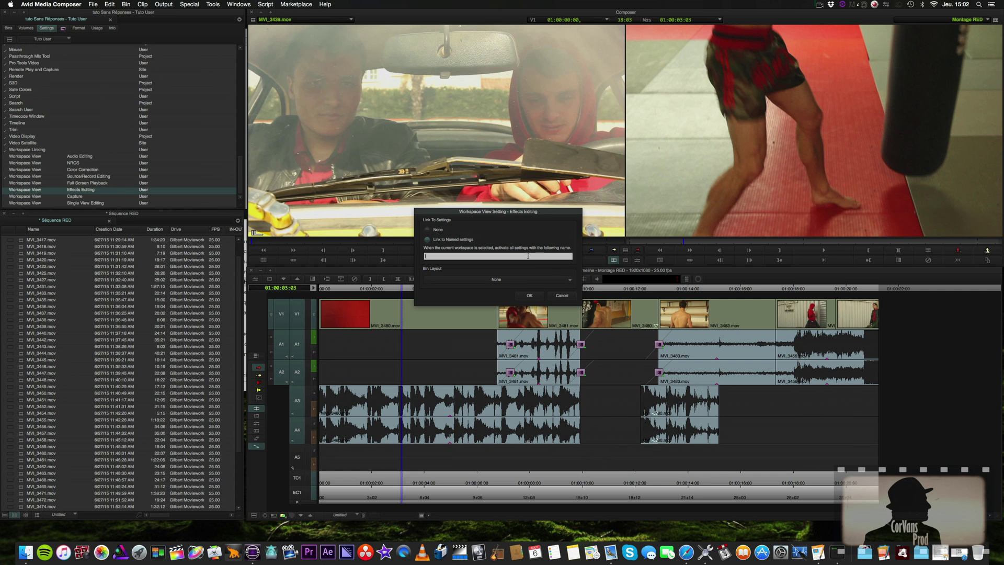
left_click(559, 295)
scroll(102, 128, "up", 10)
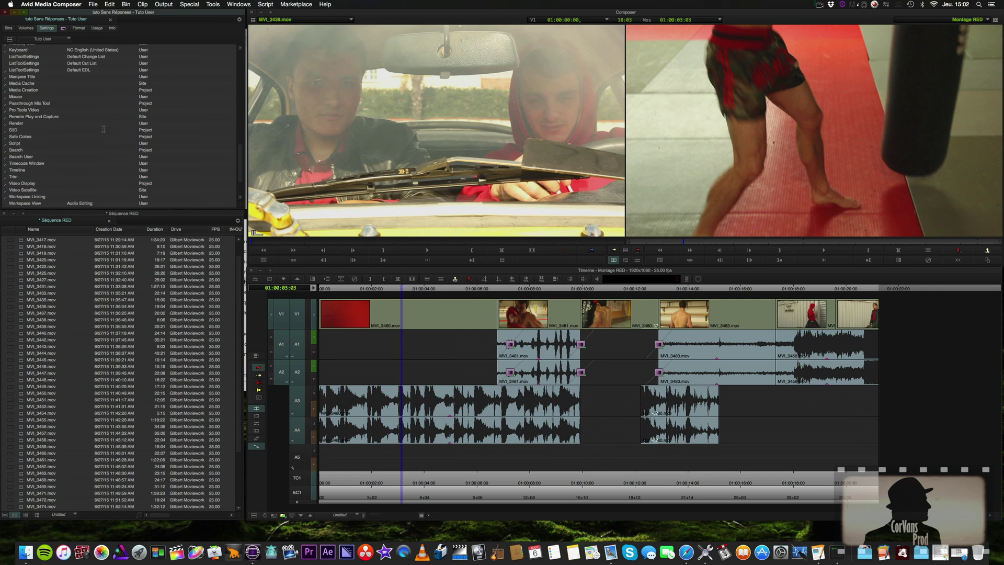
scroll(101, 130, "up", 3)
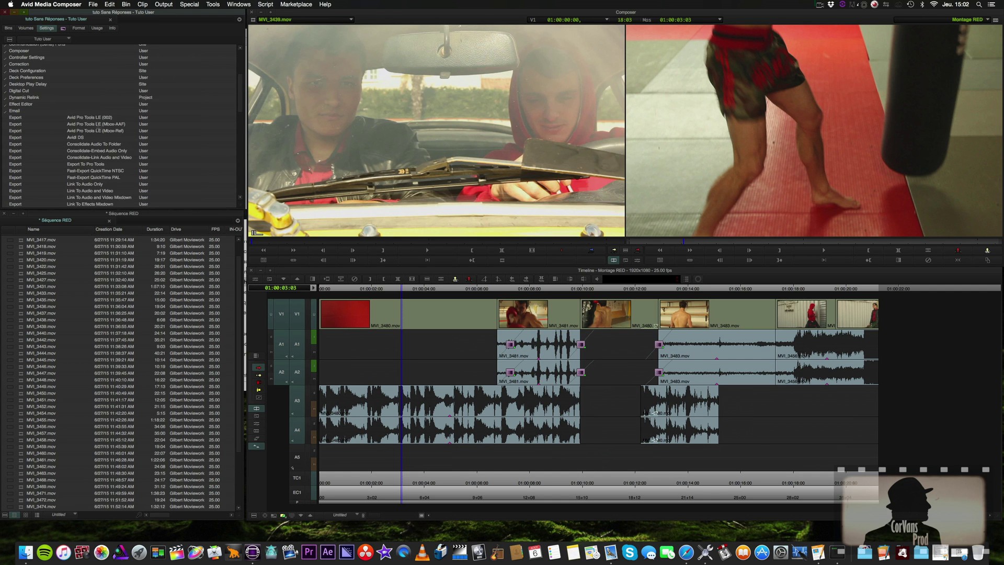
scroll(91, 111, "down", 5)
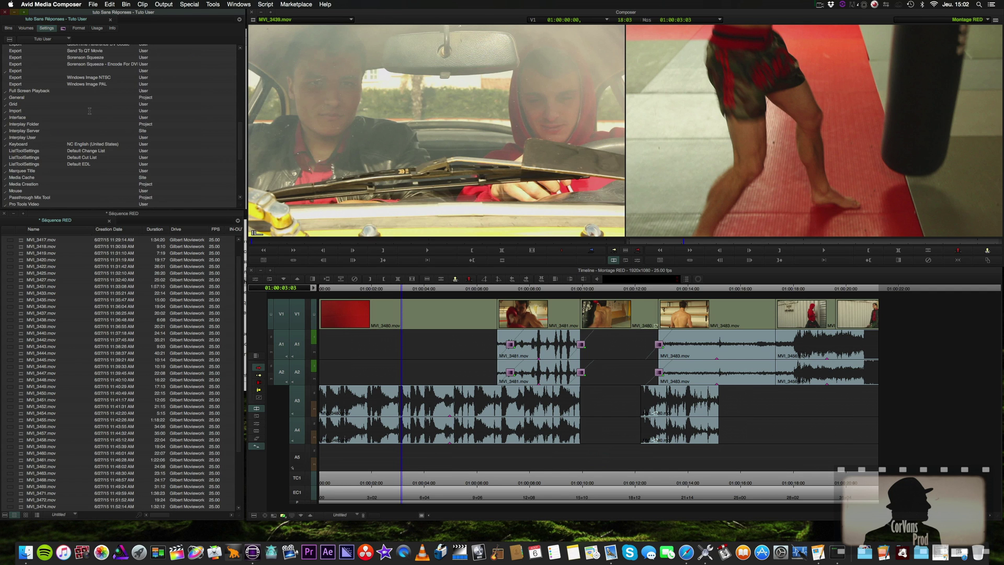
scroll(94, 118, "down", 3)
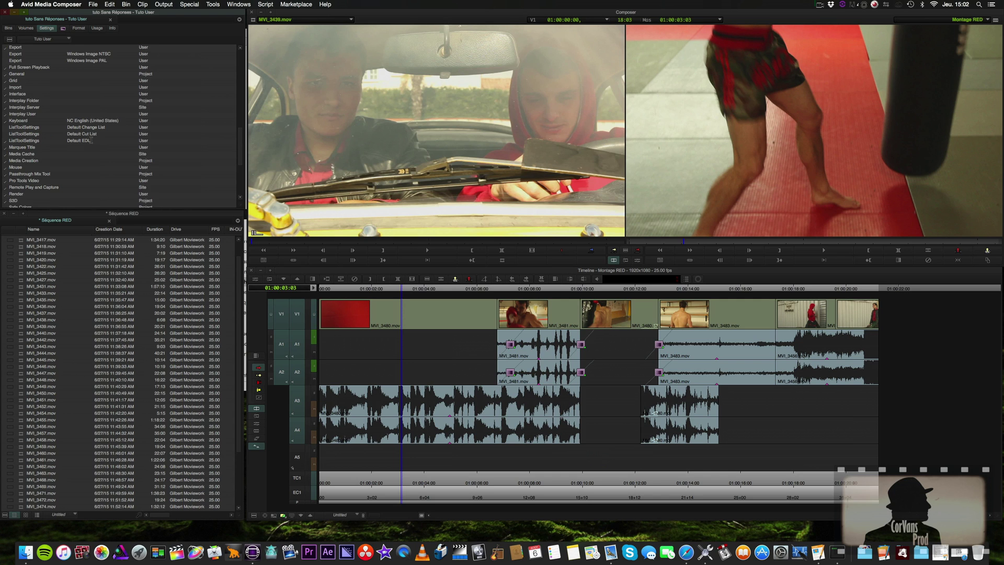
- Show the project's list of bins and switch to another workspace
left_click(9, 29)
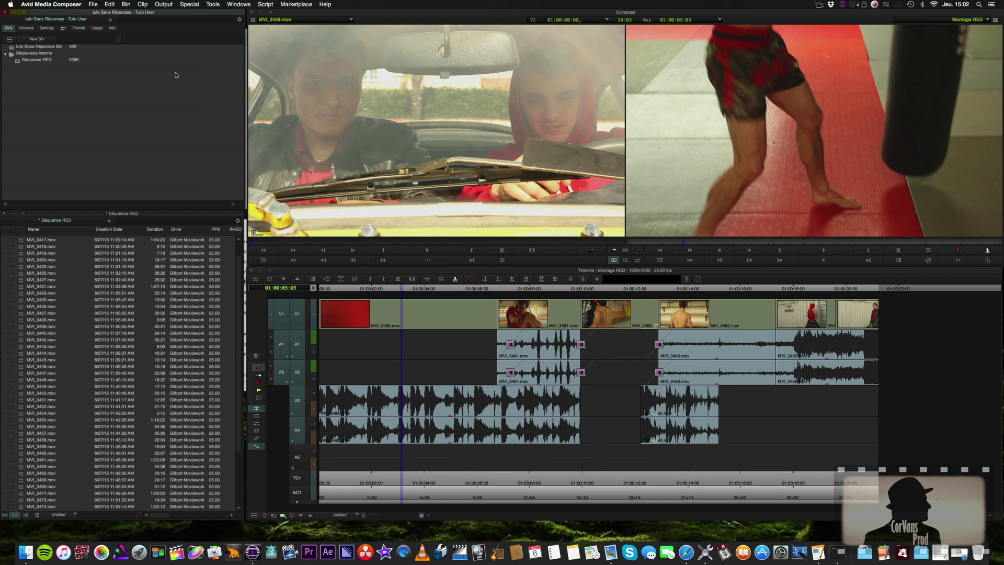
left_click(238, 5)
mouse_move(242, 15)
left_click(314, 24)
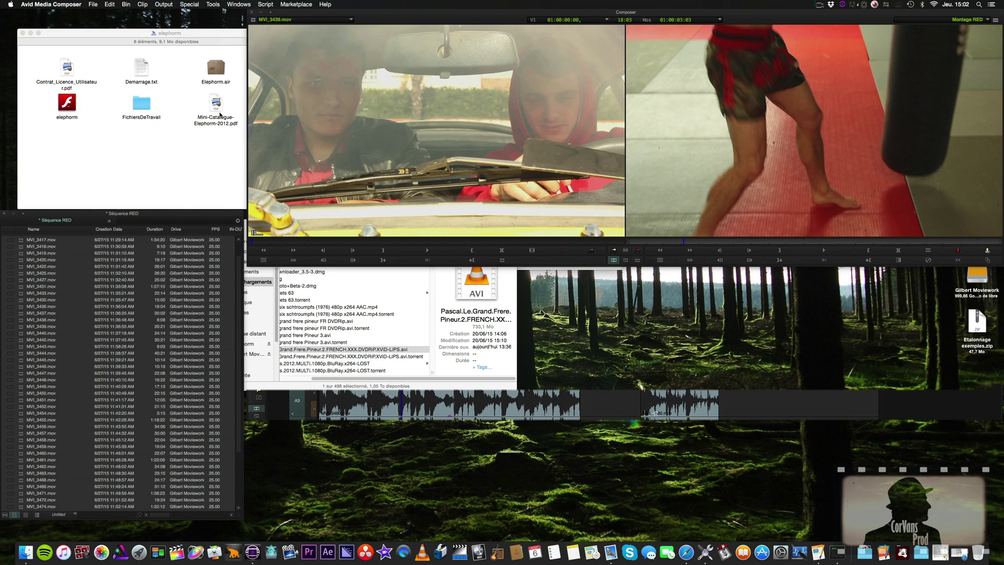